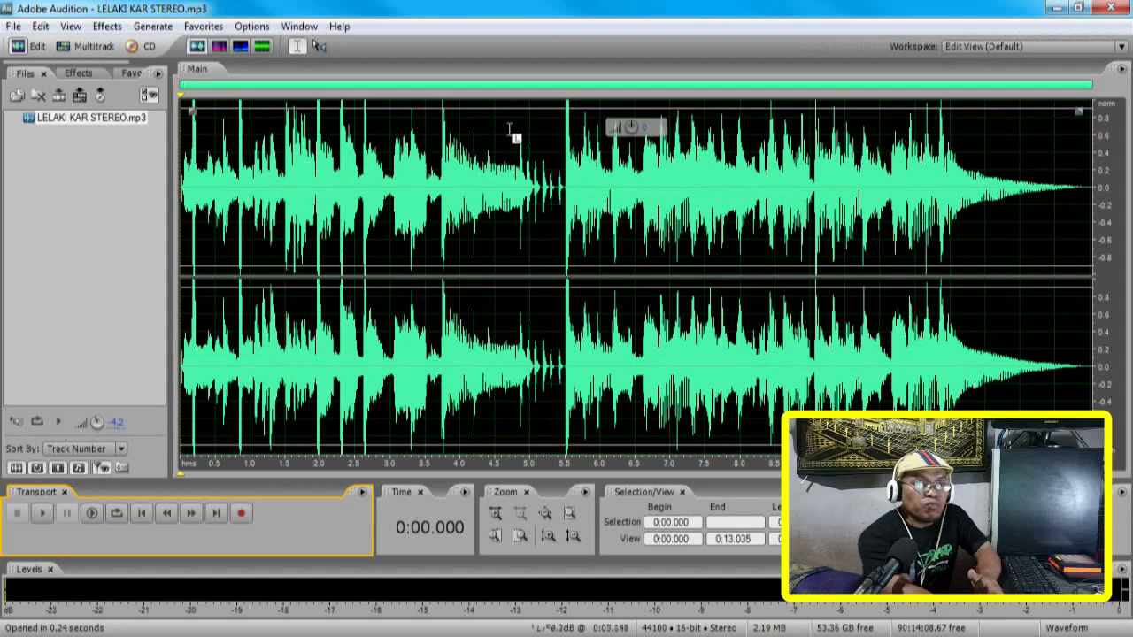
Step: Switch between the left-only, right-only and combined channels of LELAKI KAR STEREO.mp3 to compare them, and return the cursor to the start
left_click(393, 104)
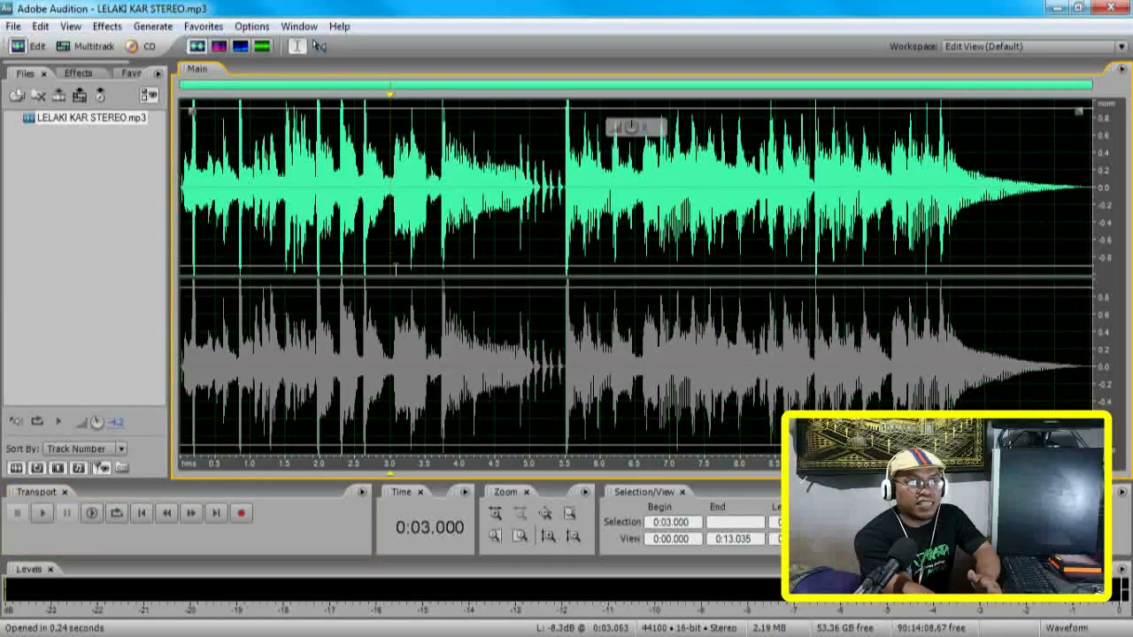
left_click(399, 443)
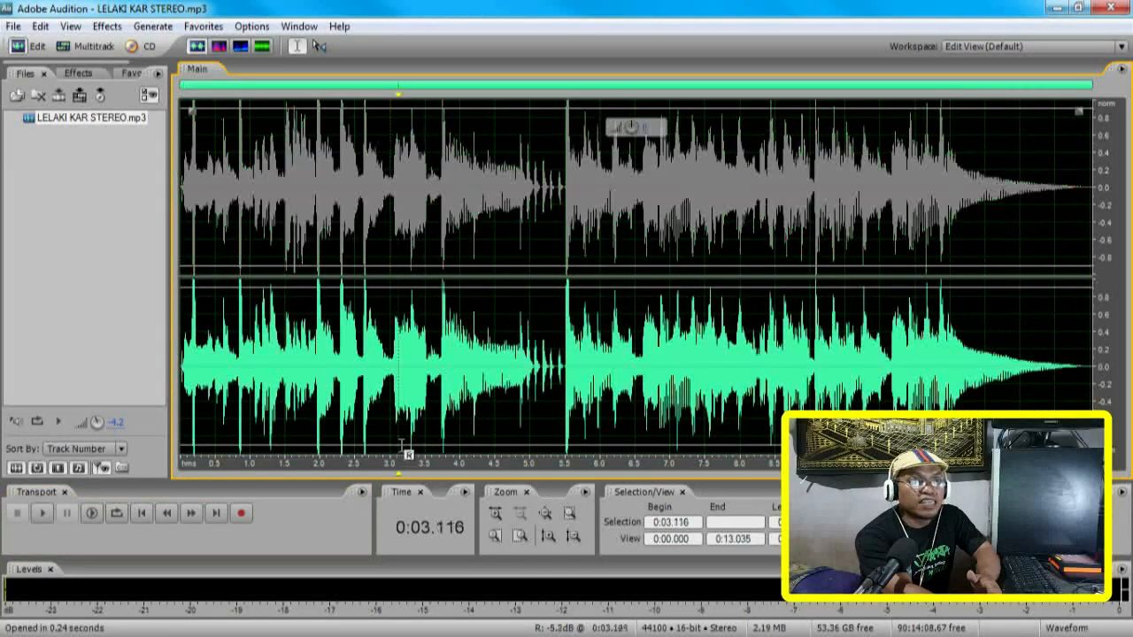
left_click(400, 108)
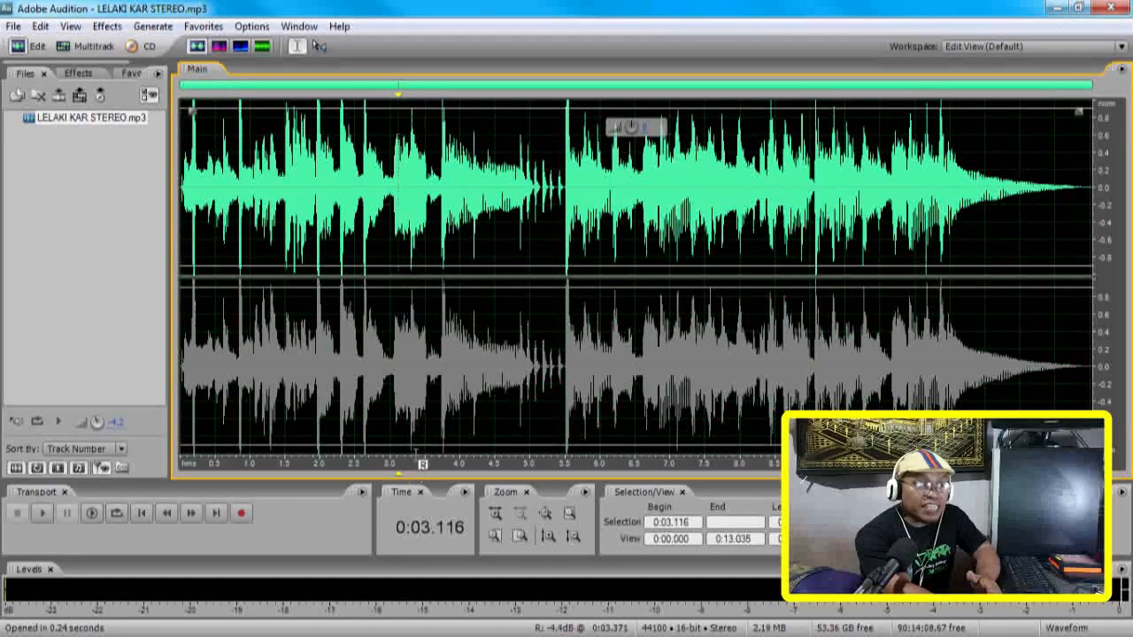
left_click(416, 453)
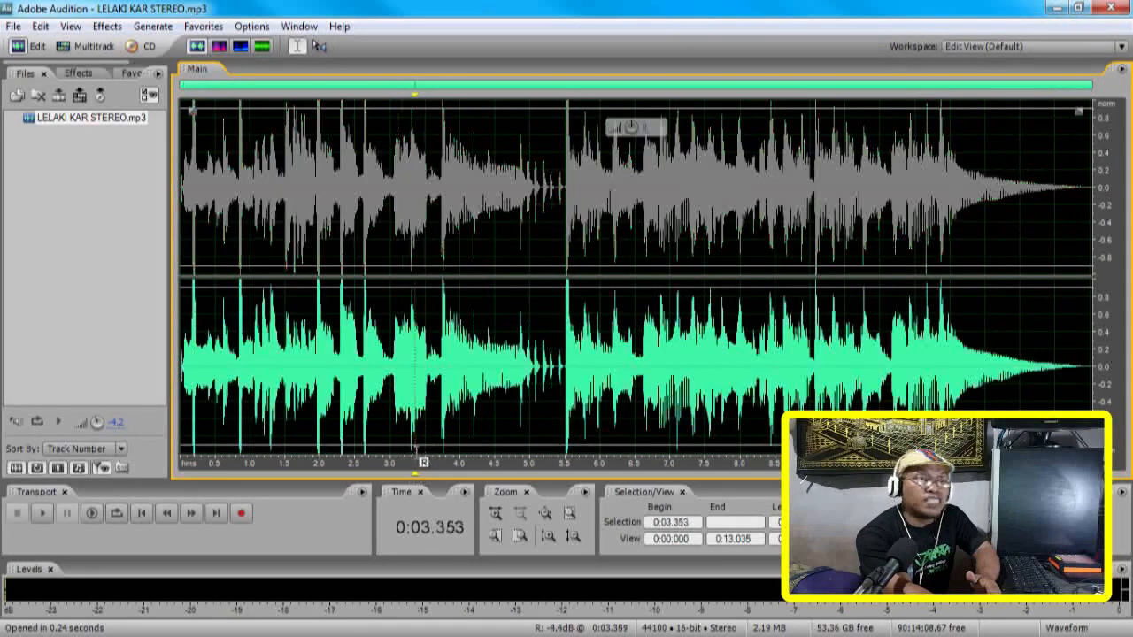
left_click(419, 116)
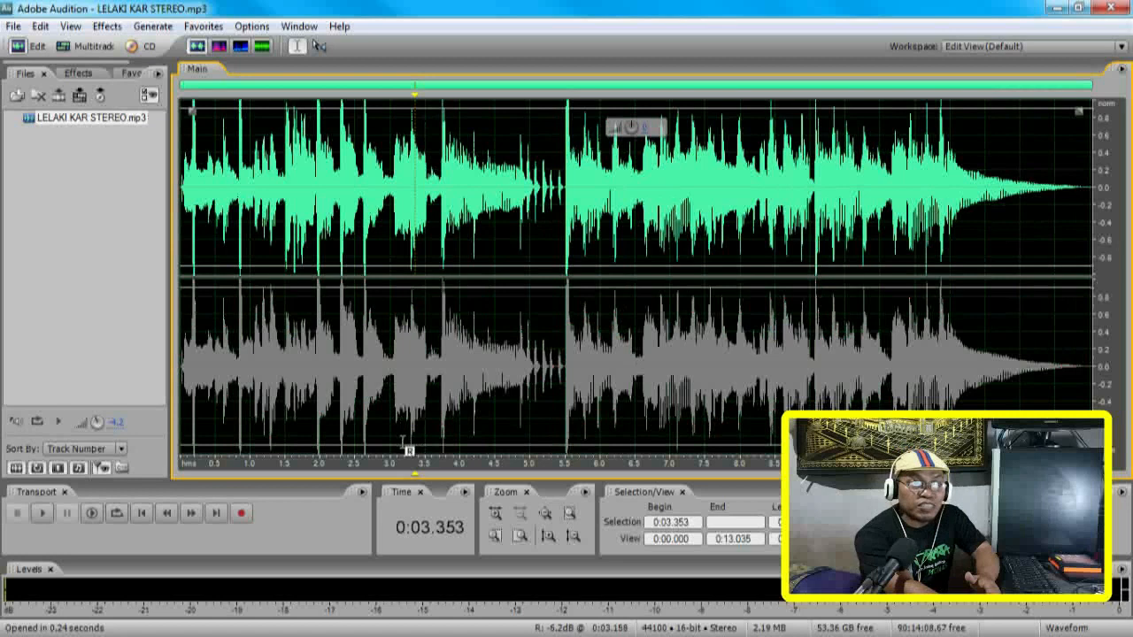
left_click(401, 448)
left_click(413, 119)
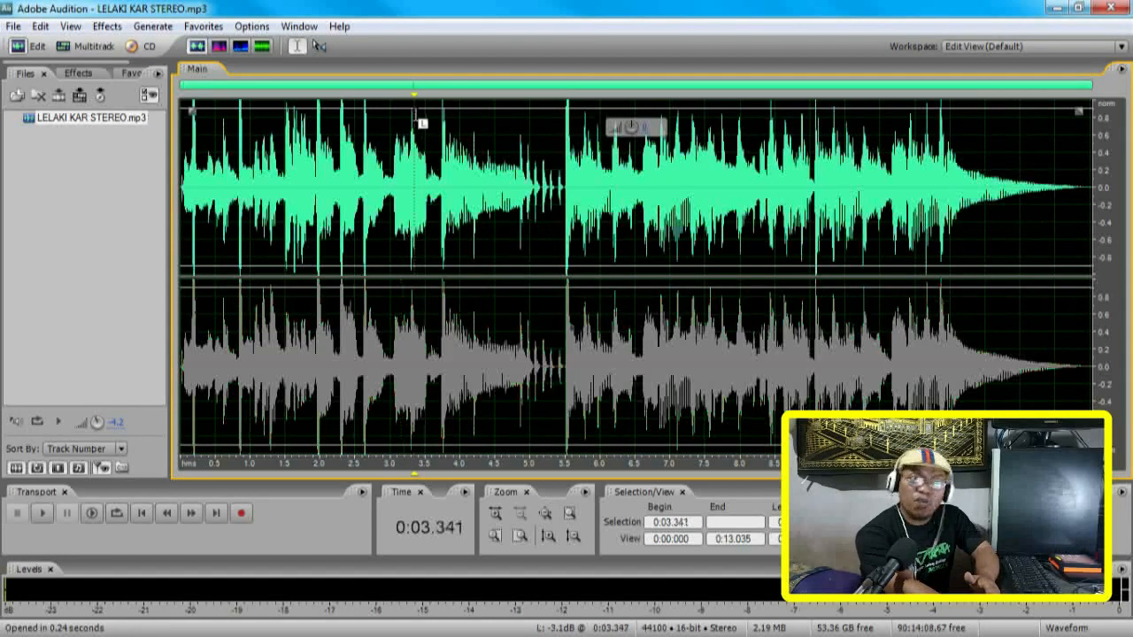
left_click(390, 301)
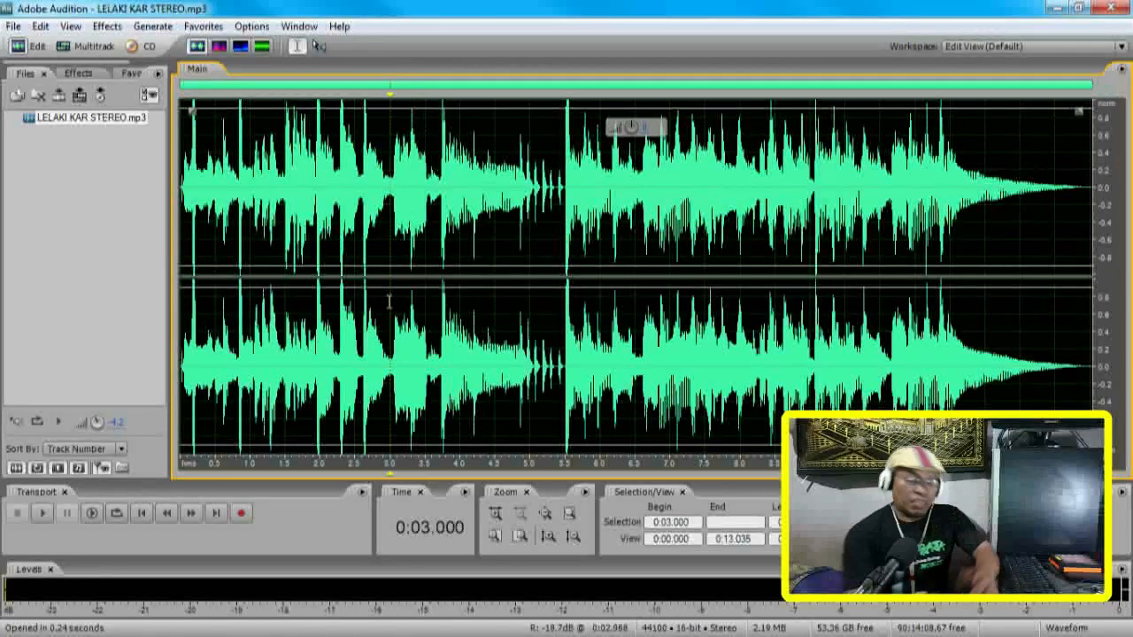
left_click(335, 452)
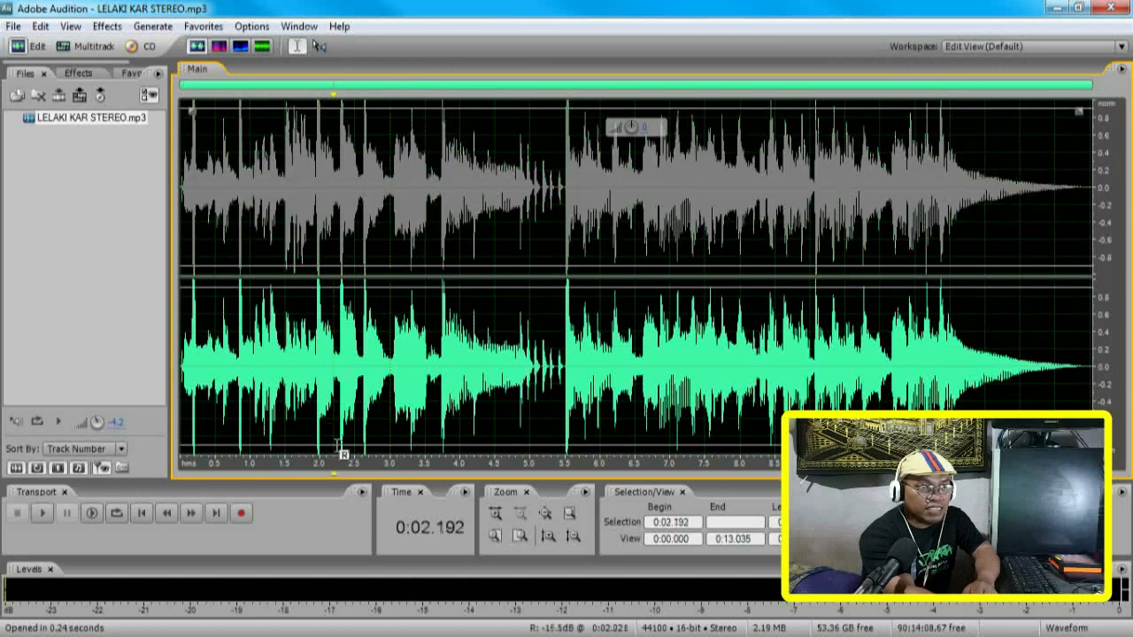
left_click(353, 122)
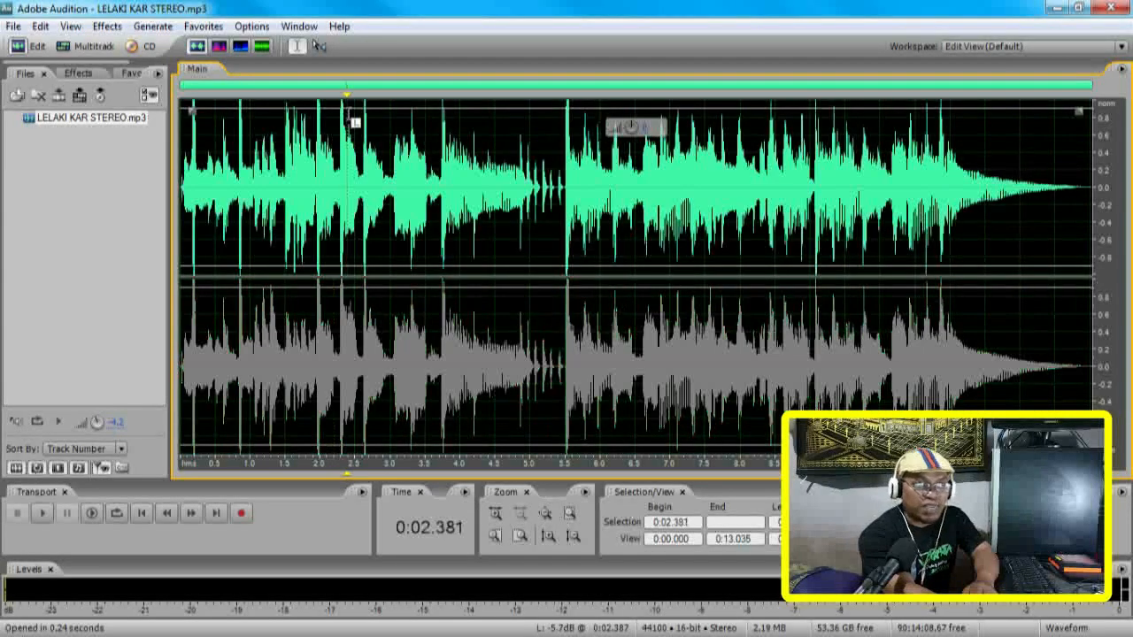
left_click(351, 285)
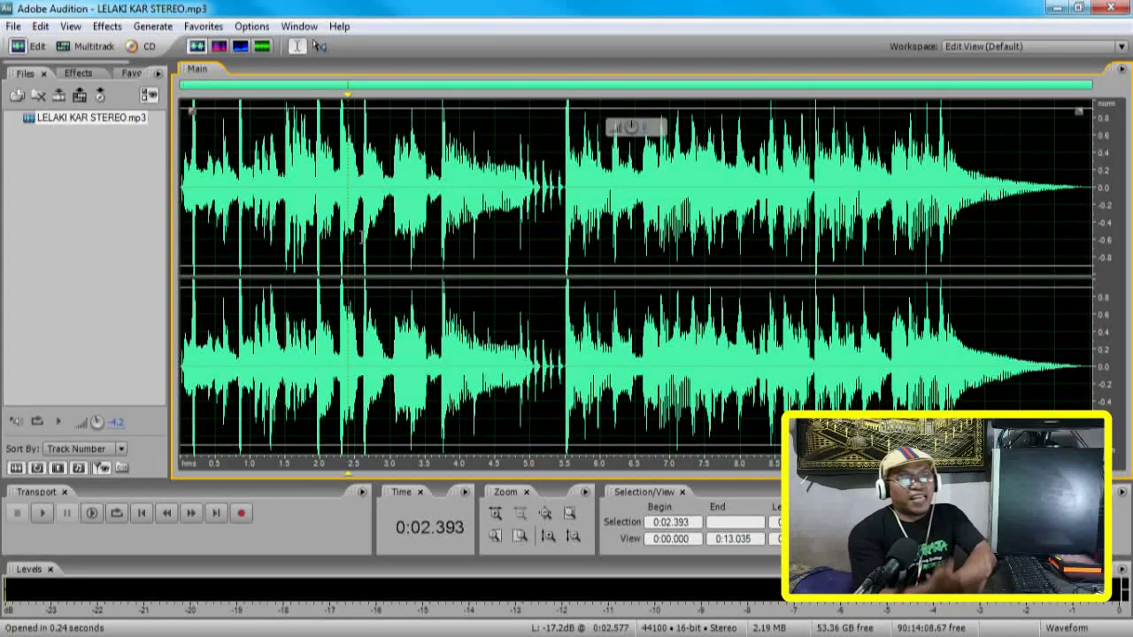
left_click(140, 517)
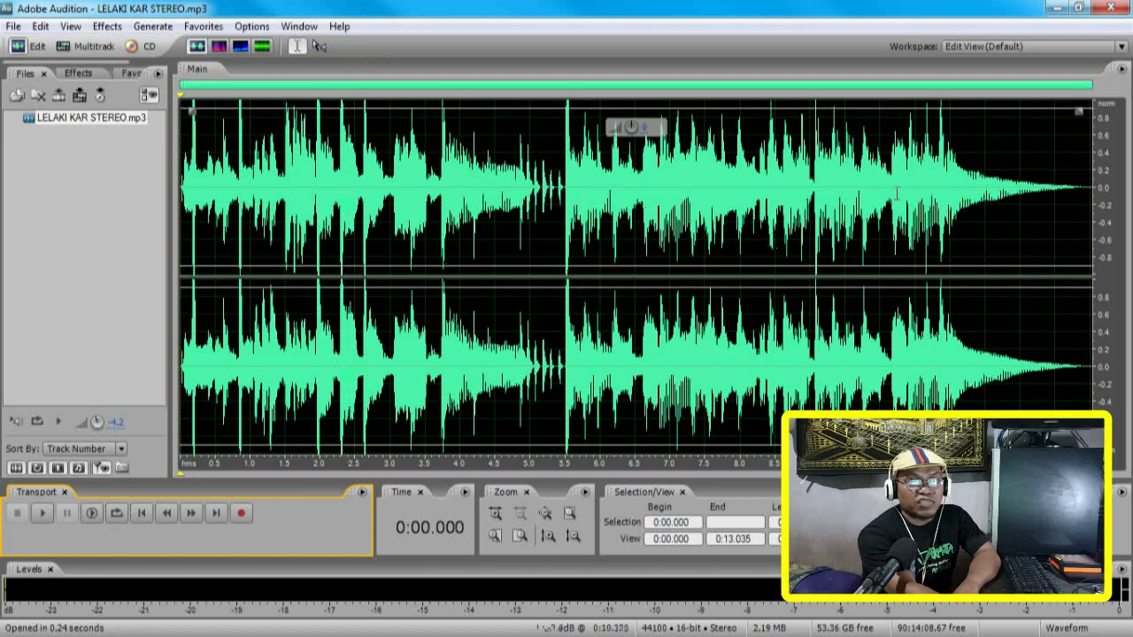
Step: Select the length of the left channel and then of the right channel, and isolate each channel again at about 3.8 seconds
left_click_drag(188, 111, 1065, 99)
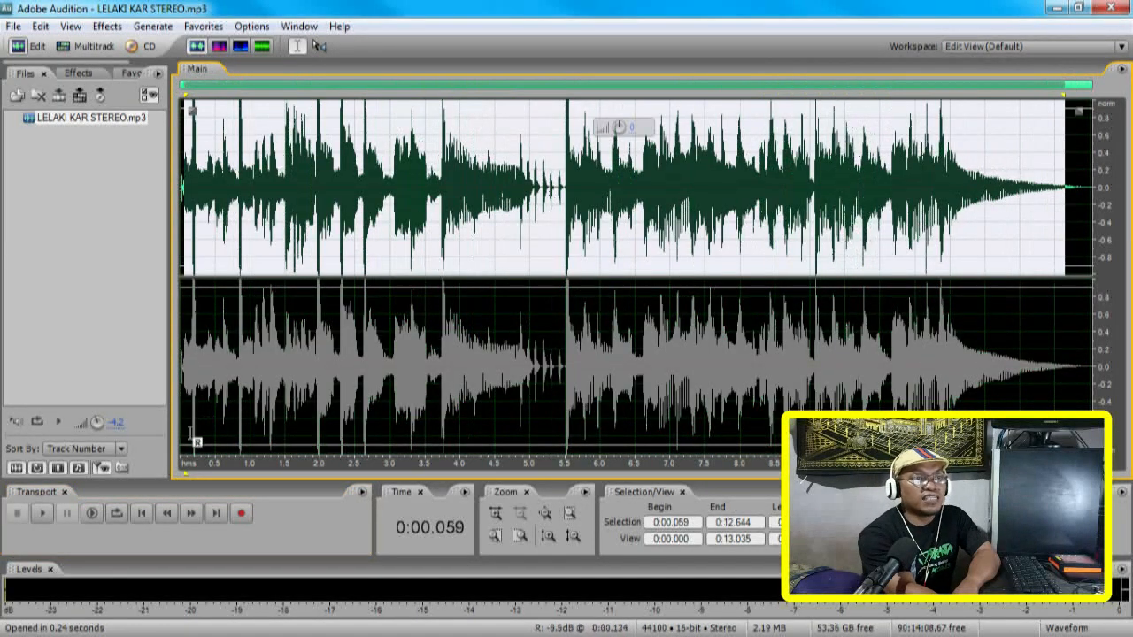
left_click_drag(182, 433, 1094, 430)
left_click(443, 113)
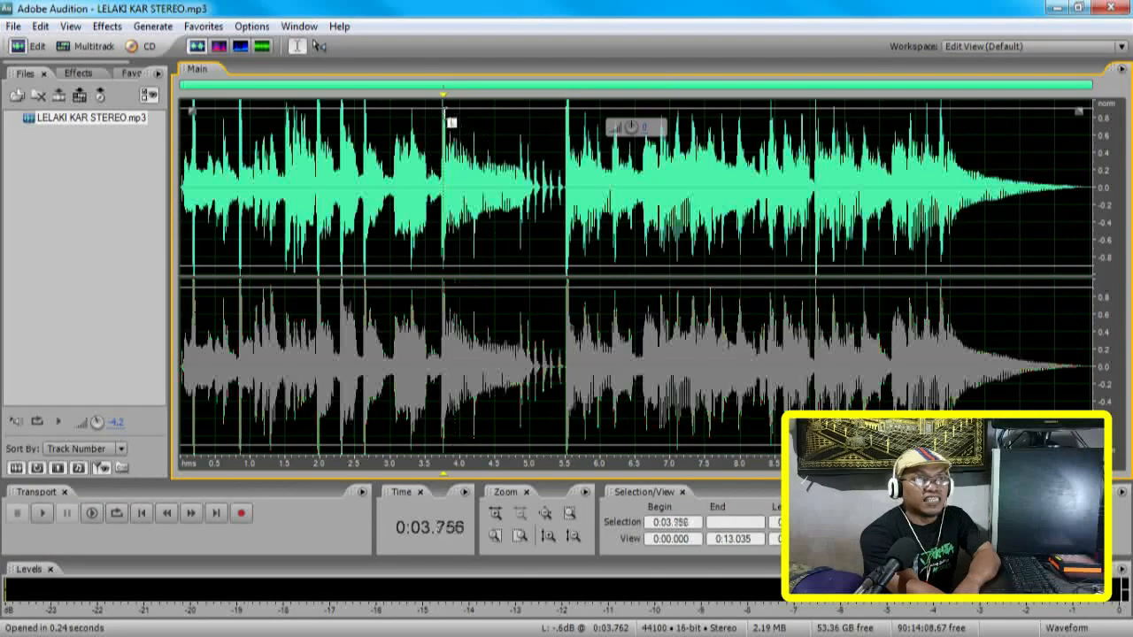
left_click(445, 443)
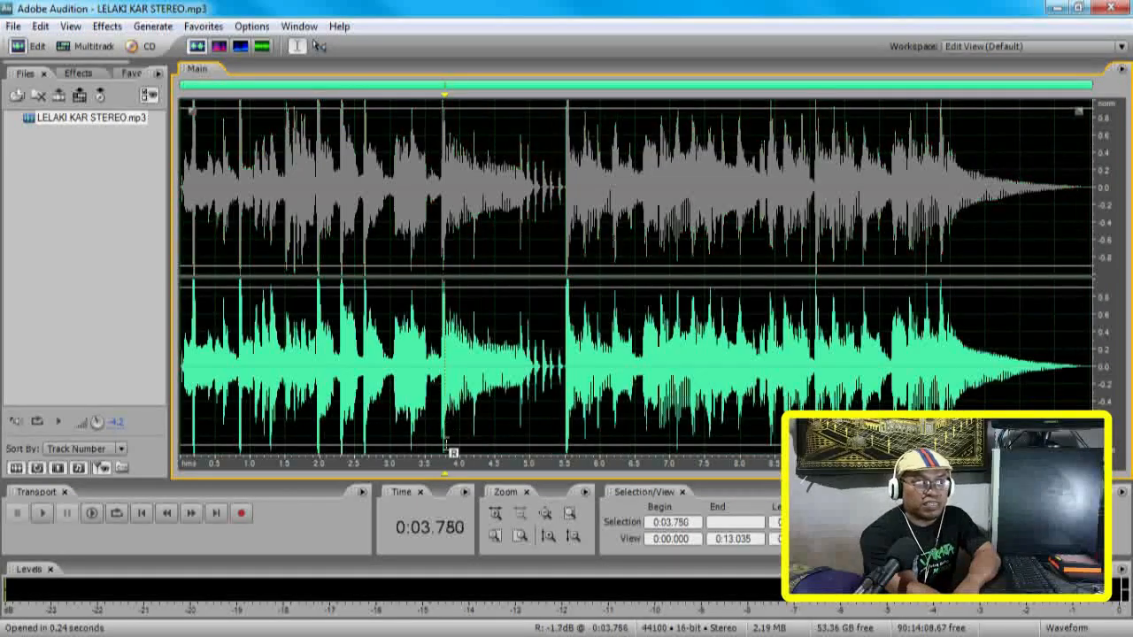
left_click(449, 117)
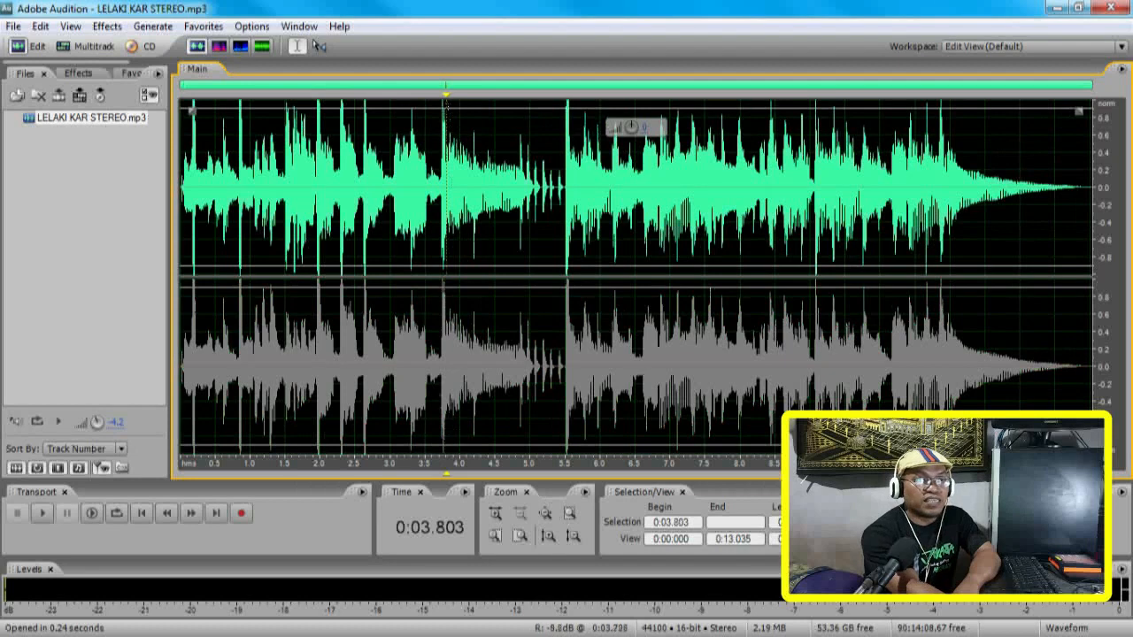
left_click(446, 449)
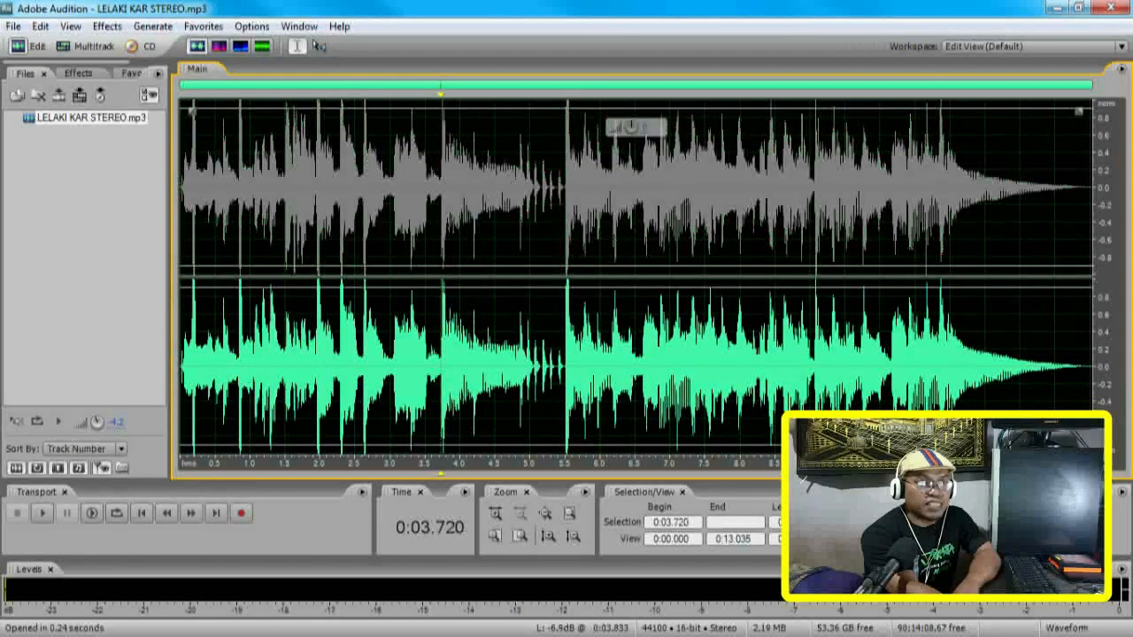
left_click(448, 134)
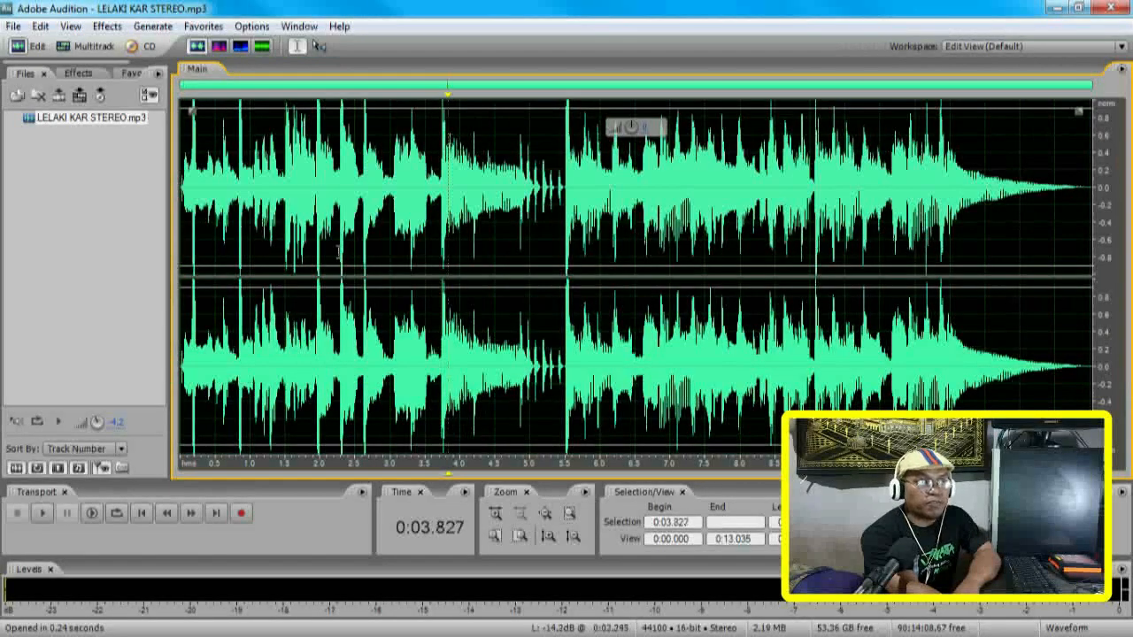
Step: Select the full length of the stereo recording and create a new mono file from it
left_click(14, 27)
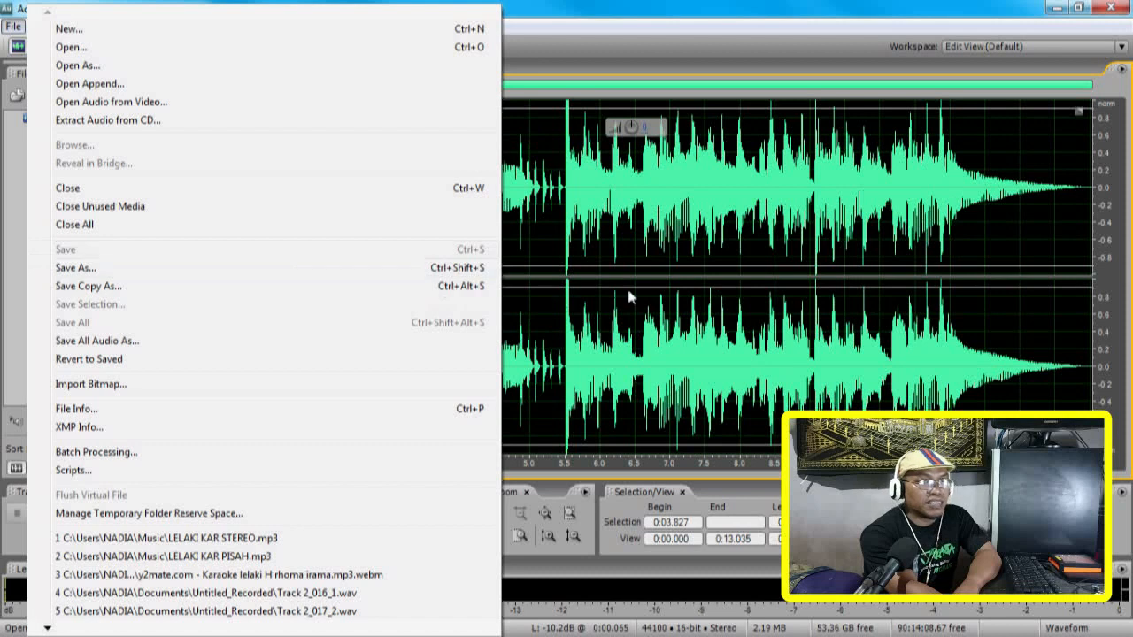
left_click(662, 305)
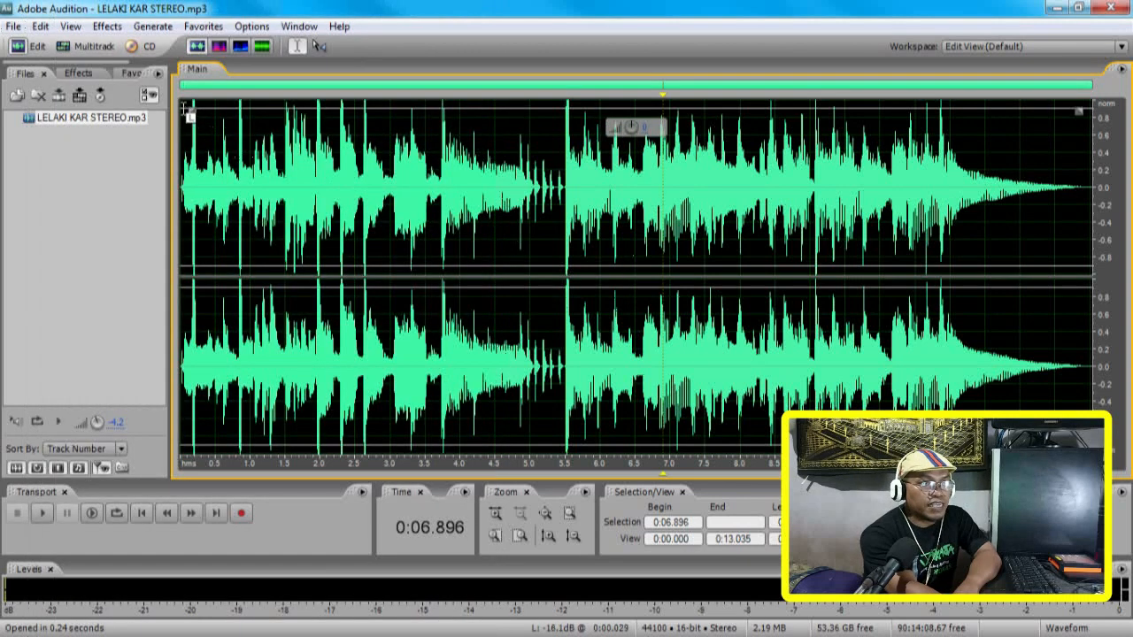
left_click_drag(188, 113, 1093, 177)
left_click(239, 277)
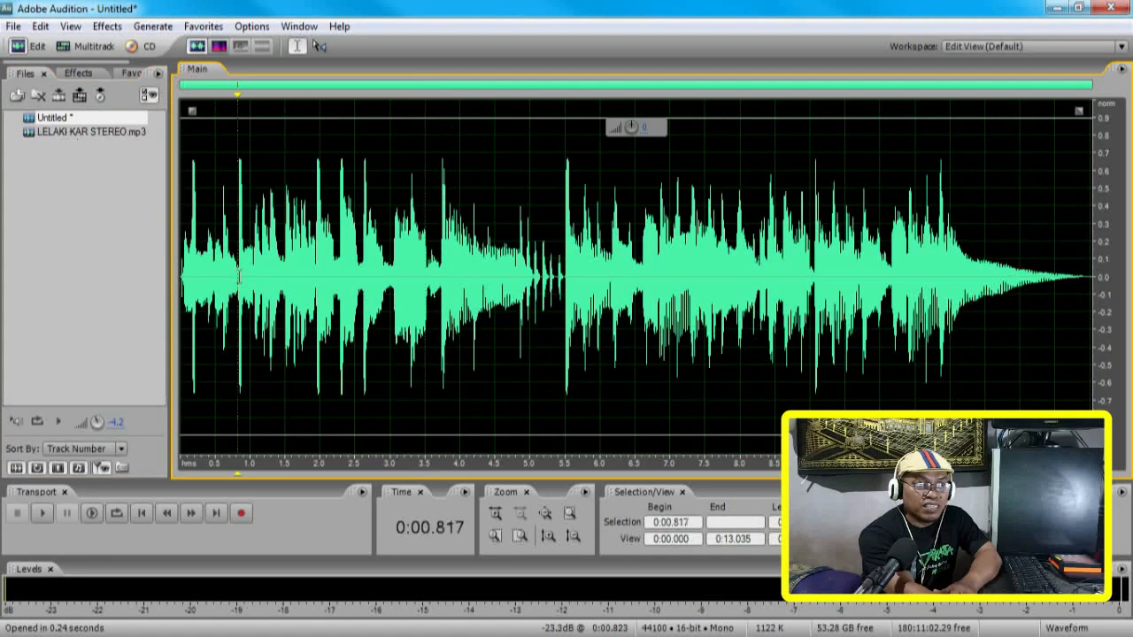
left_click(382, 271)
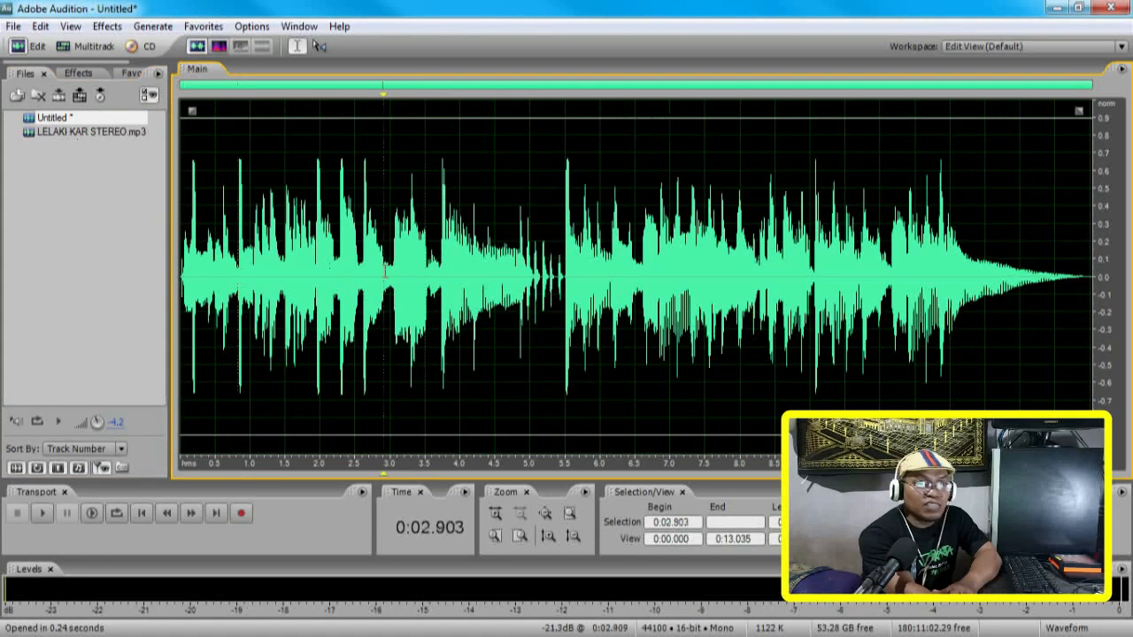
Step: Play the new mono file from the start for a few seconds and stop it
left_click(144, 514)
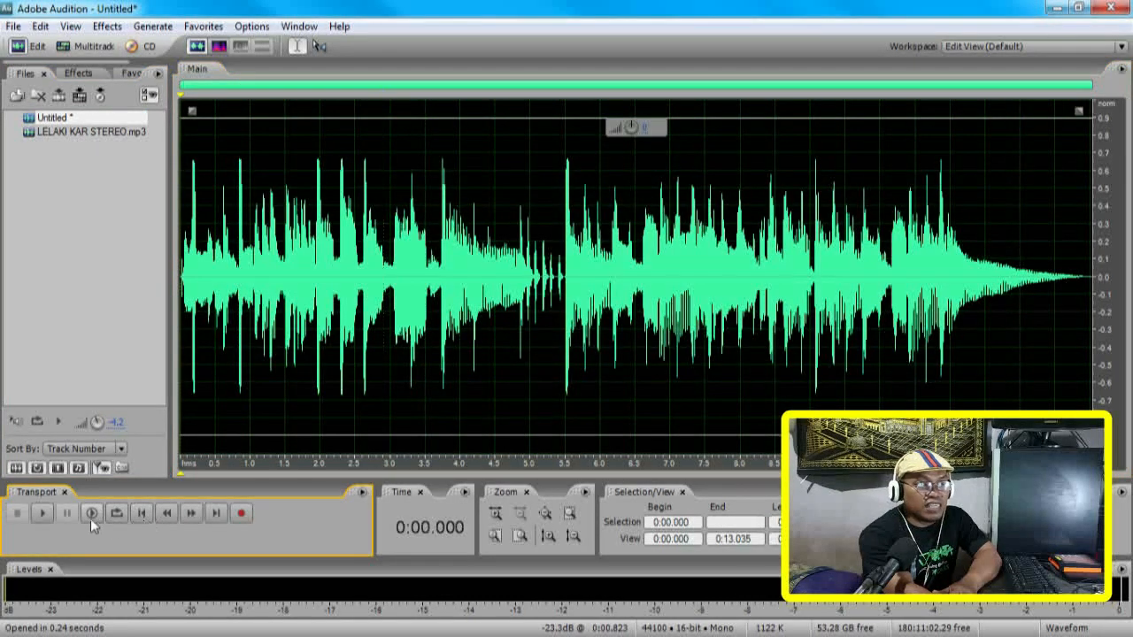
left_click(44, 512)
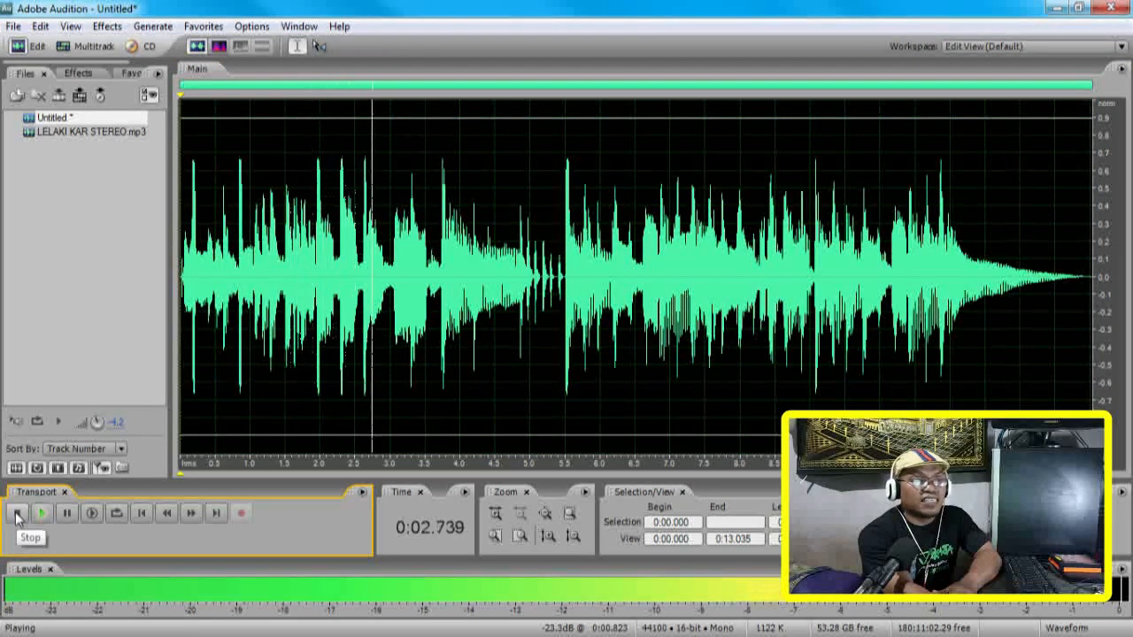
left_click(16, 514)
Step: Open LELAKI KAR STEREO.mp3 and play its opening seconds from the start for comparison
double_click(92, 130)
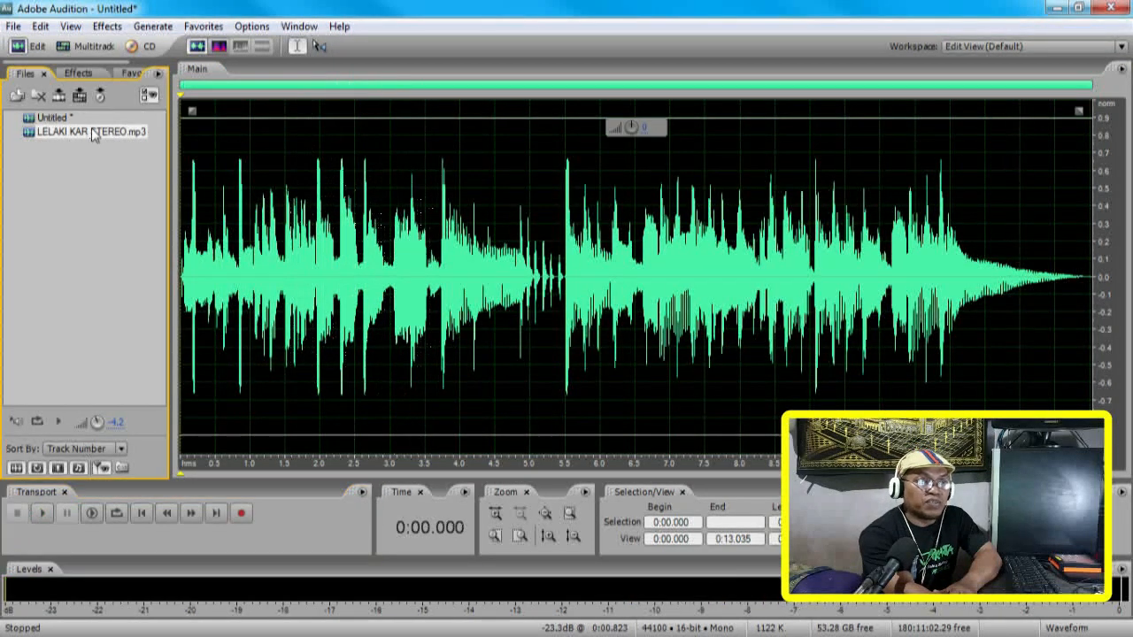
left_click(140, 513)
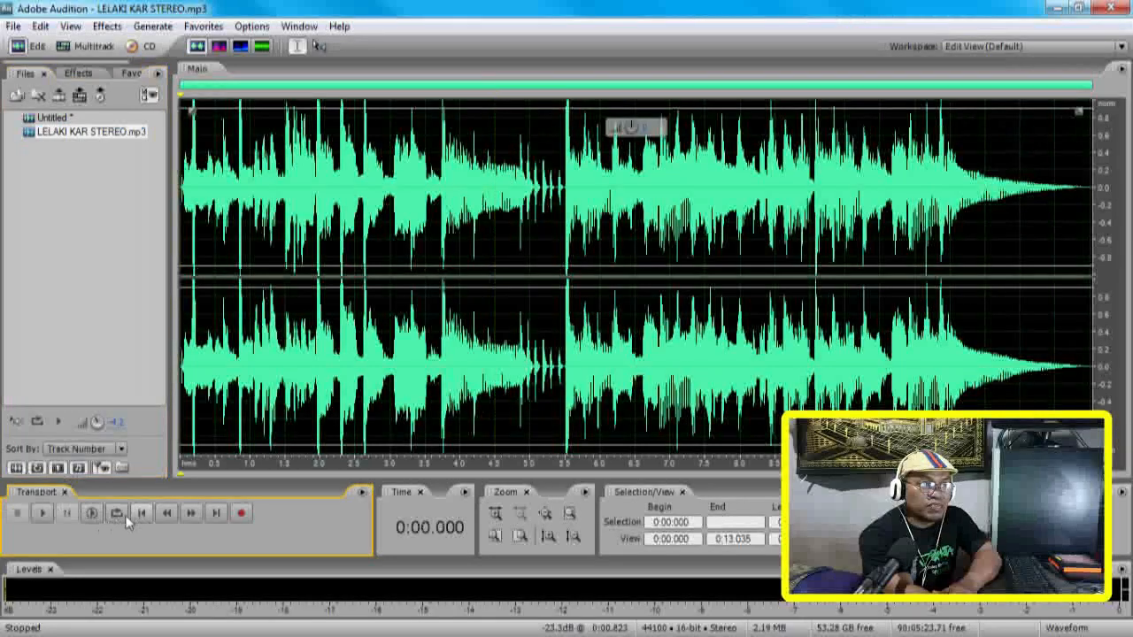
left_click(44, 514)
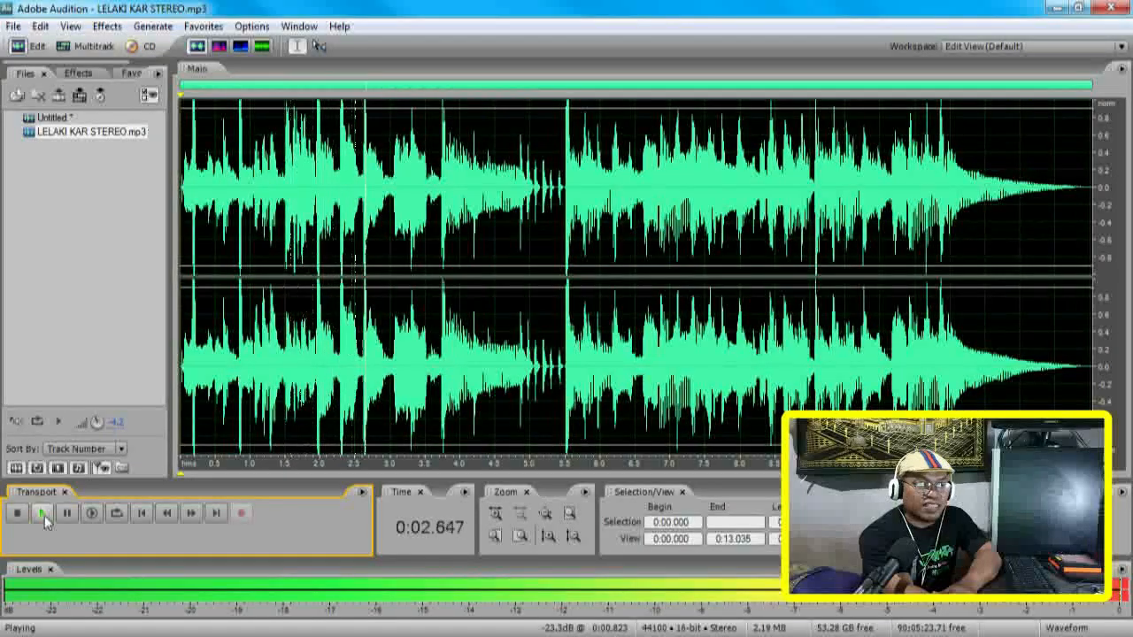
left_click(17, 514)
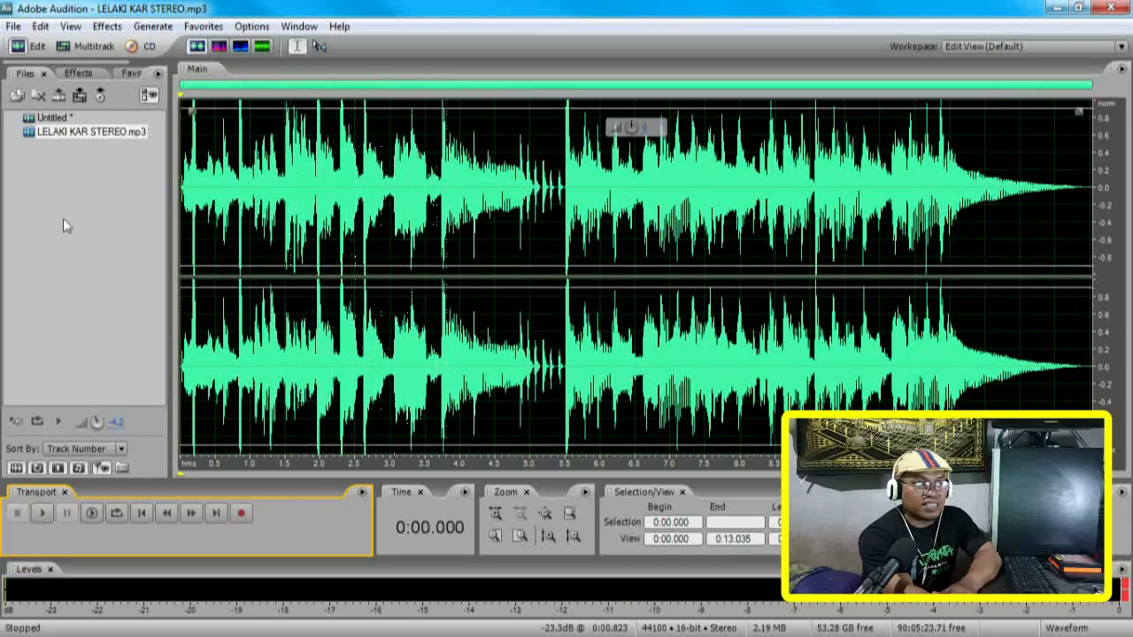
Step: Open the untitled mono file, raise the gain of its whole waveform slightly and return the cursor to the start
double_click(69, 120)
left_click_drag(632, 126, 635, 118)
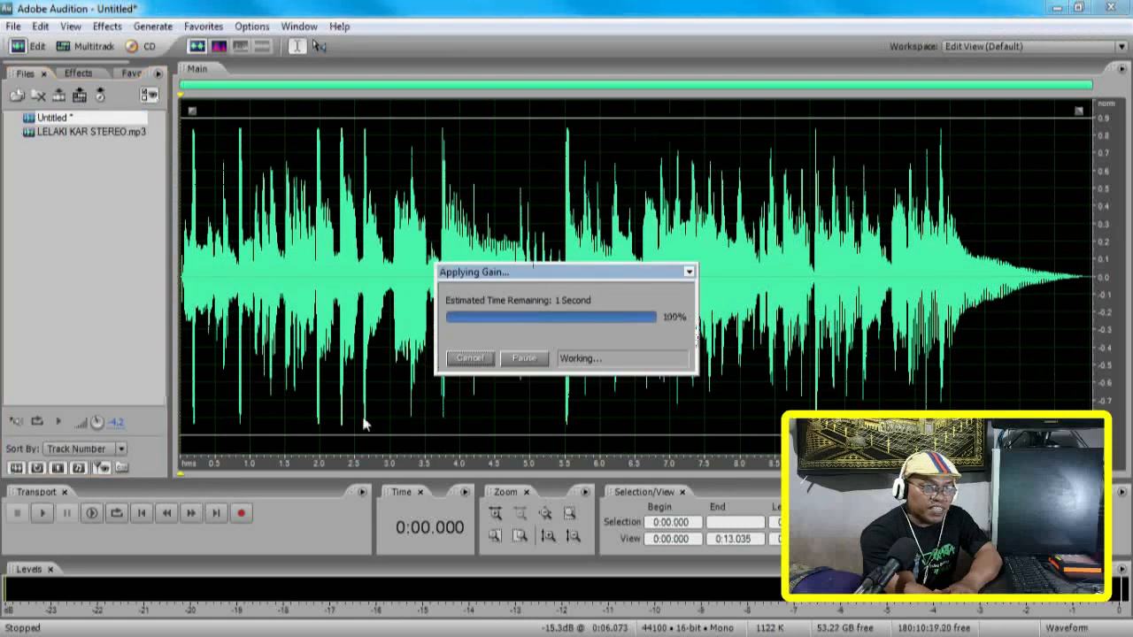
left_click(140, 515)
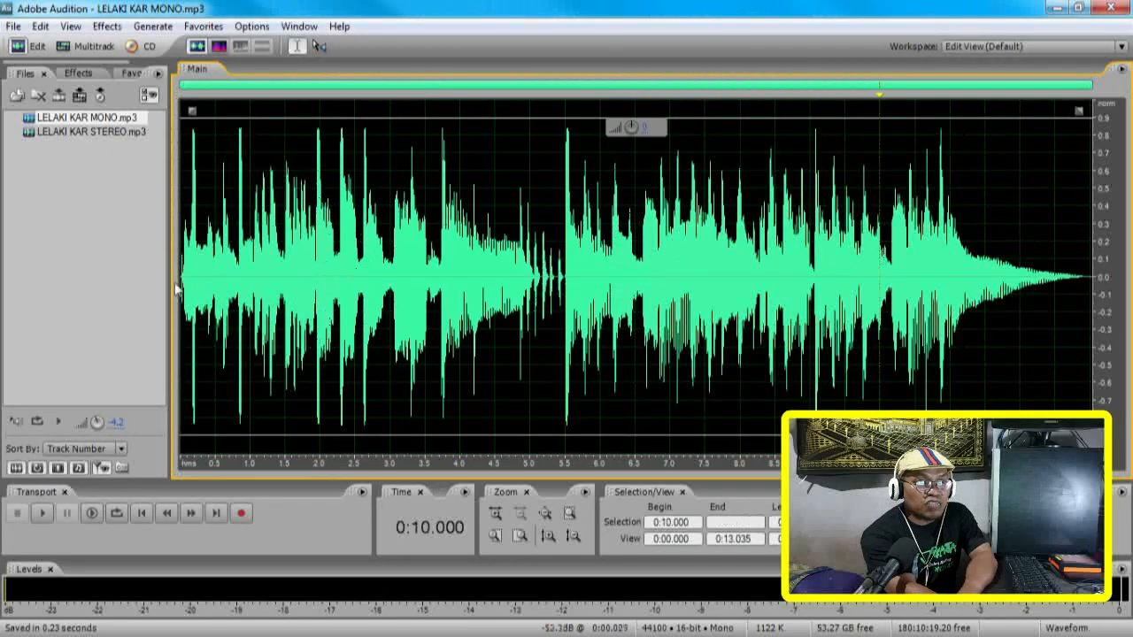
Step: Select the entire waveform of LELAKI KAR MONO.mp3 and clear the selection by placing the cursor within the audio
left_click_drag(182, 287, 1096, 274)
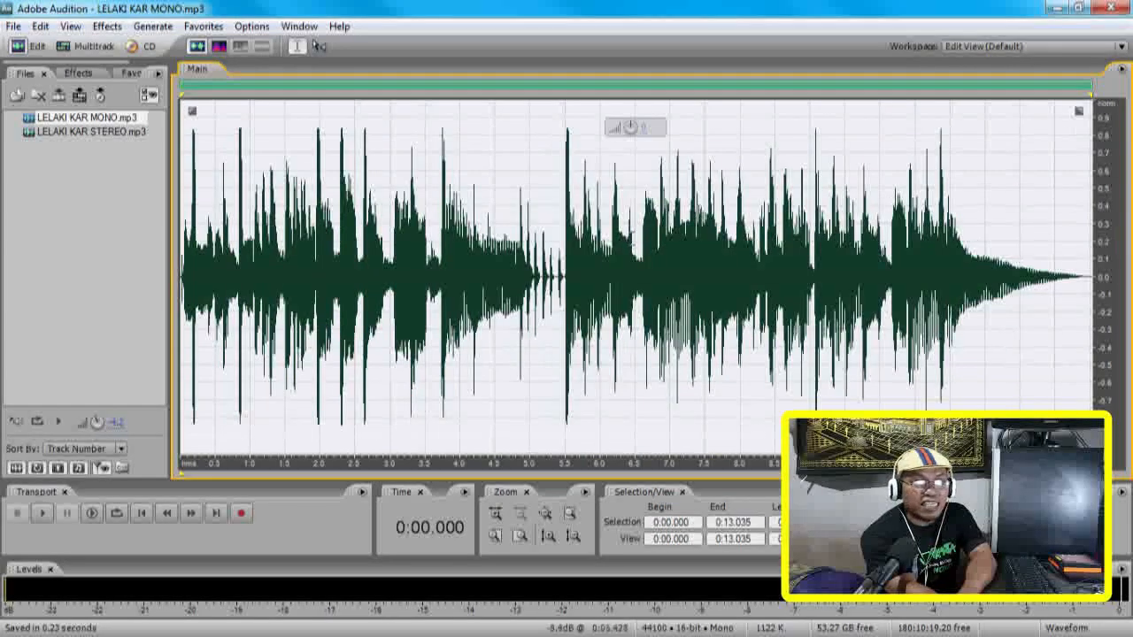
left_click(629, 270)
left_click(435, 246)
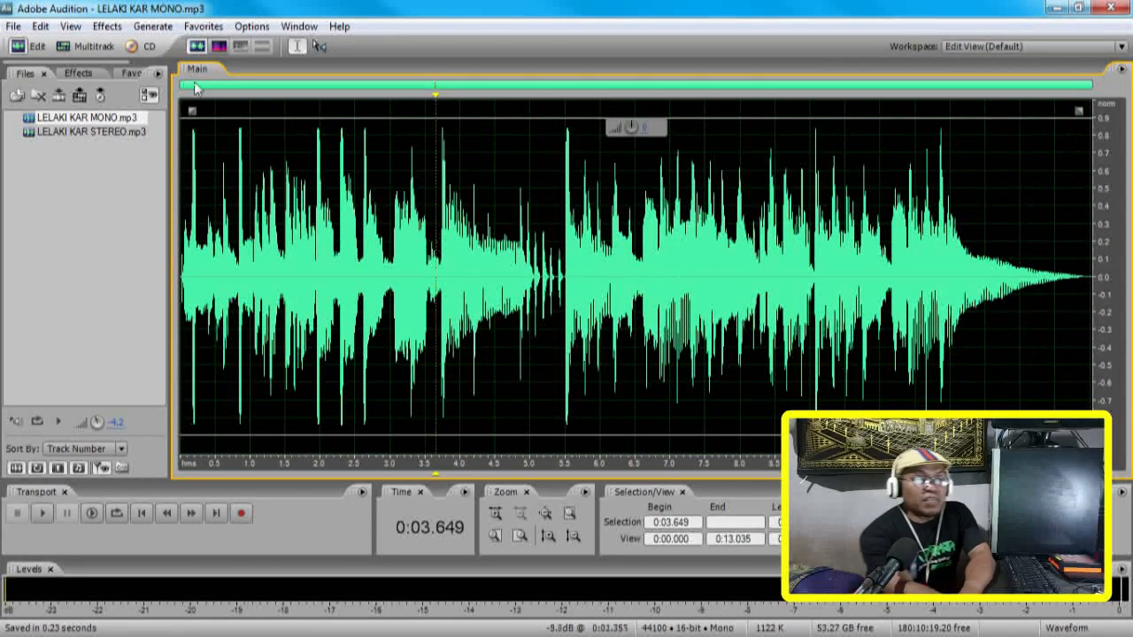
Step: Open LELAKI KAR STEREO.mp3, isolate its left and right channels in turn, and switch back to LELAKI KAR MONO.mp3
double_click(102, 133)
left_click(425, 158)
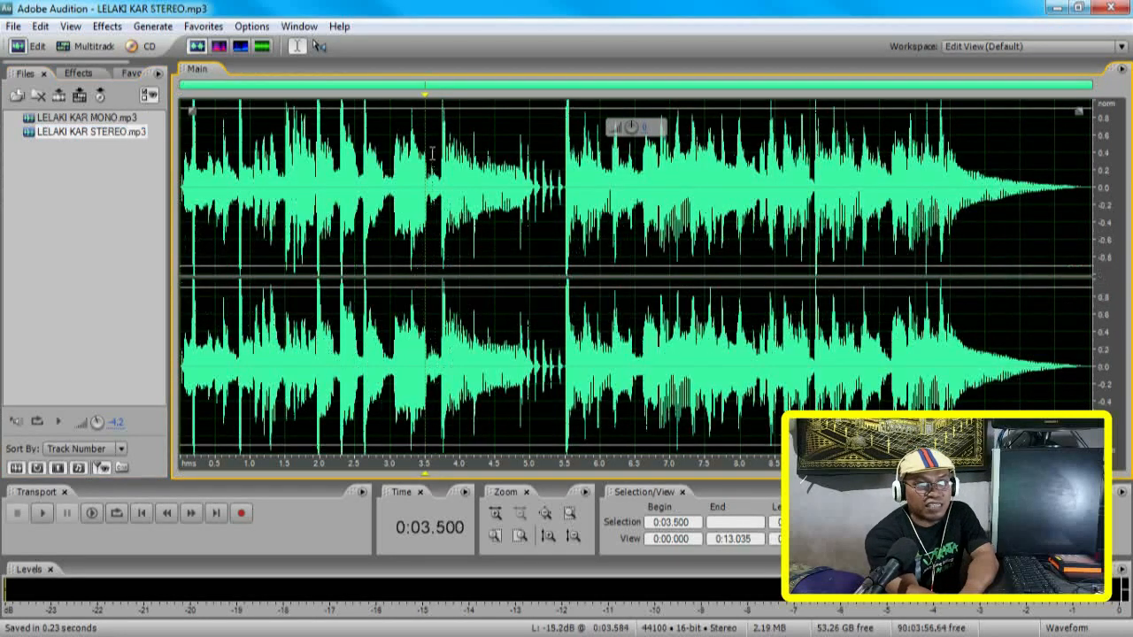
left_click(428, 117)
left_click(469, 435)
left_click(494, 303)
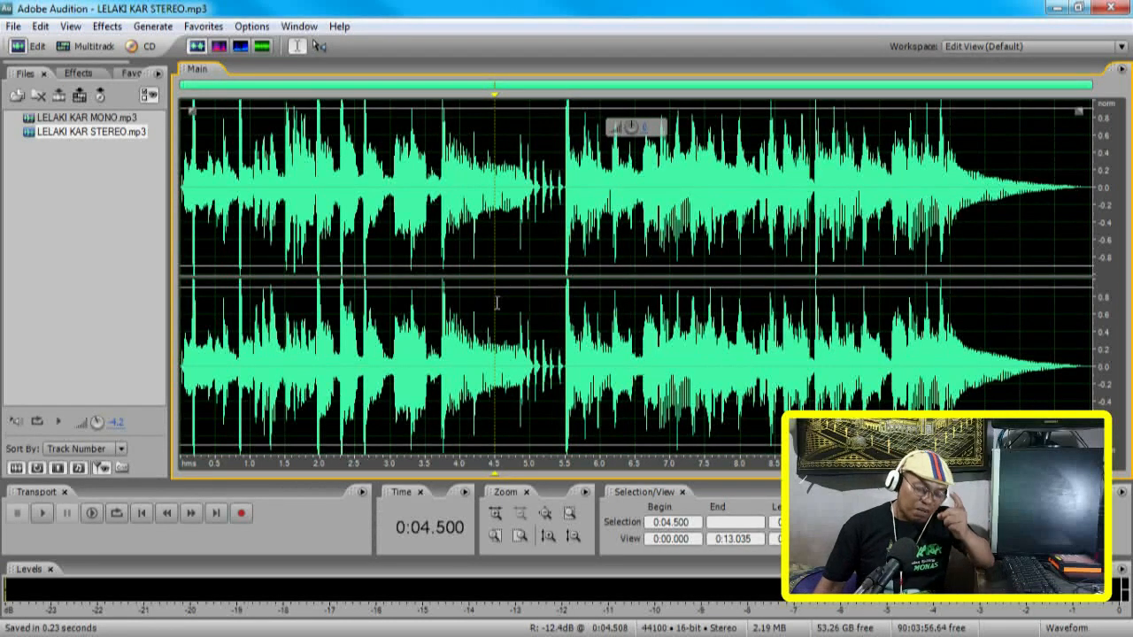
left_click(334, 256)
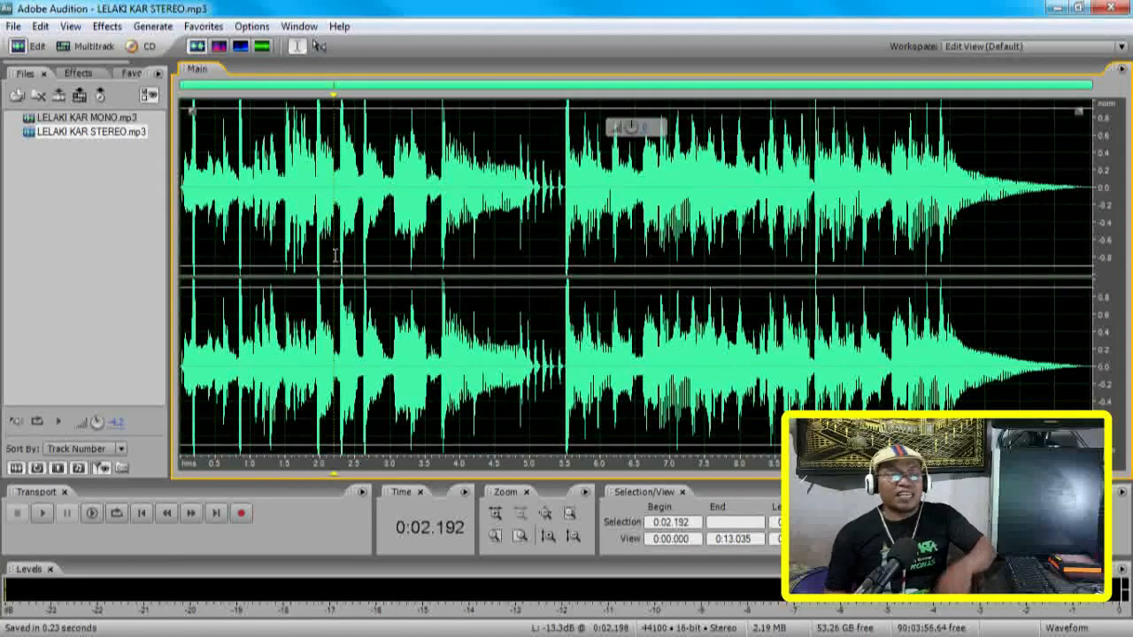
double_click(91, 118)
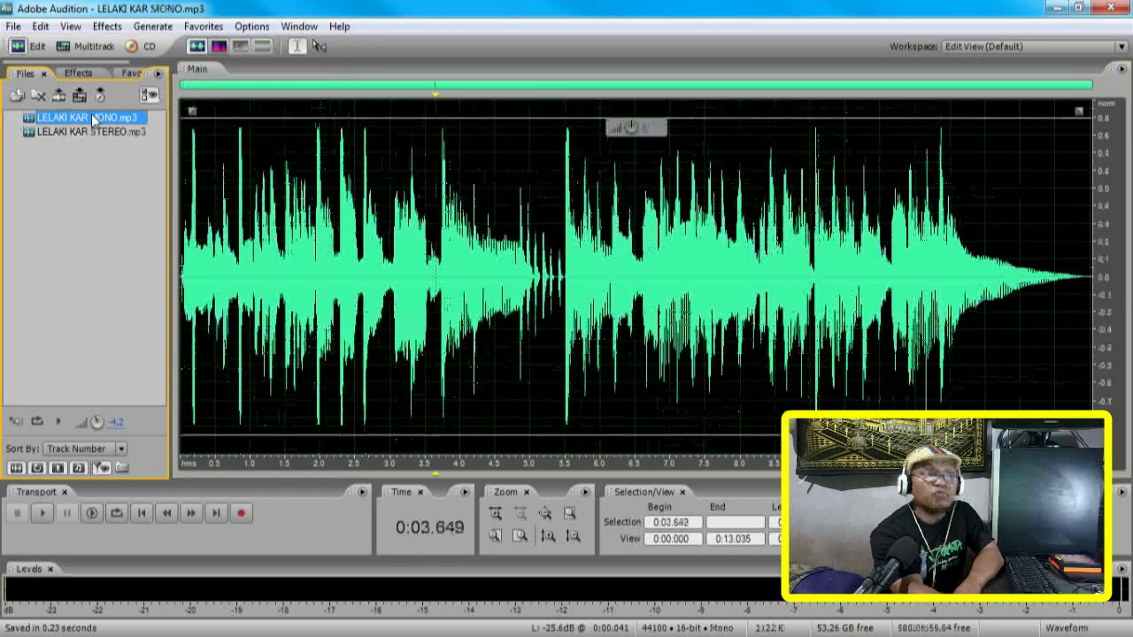
Step: Select 0:03.294 to 0:09.764 in LELAKI KAR MONO.mp3, then open LELAKI KAR STEREO.mp3 and place the cursor in its waveform
left_click_drag(413, 265, 863, 266)
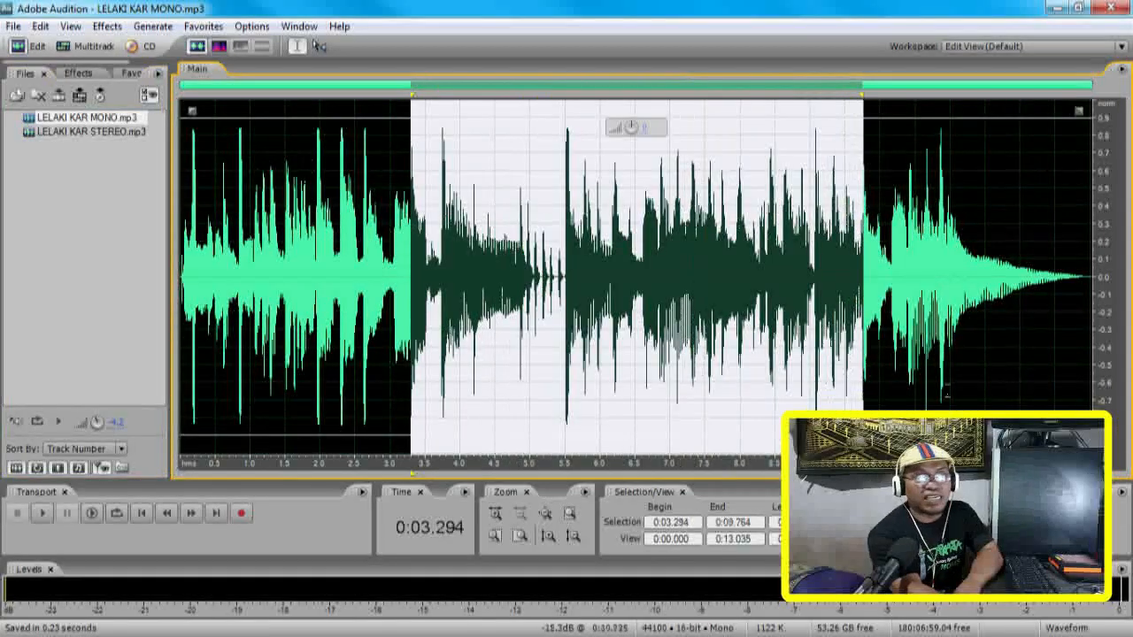
double_click(92, 131)
left_click(354, 237)
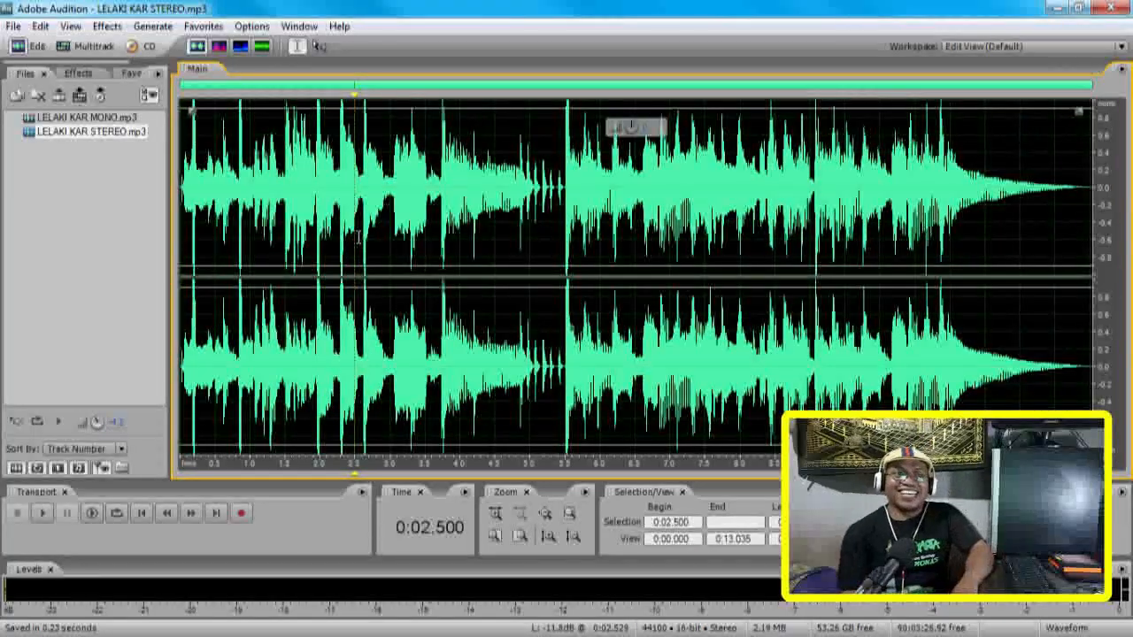
left_click(400, 301)
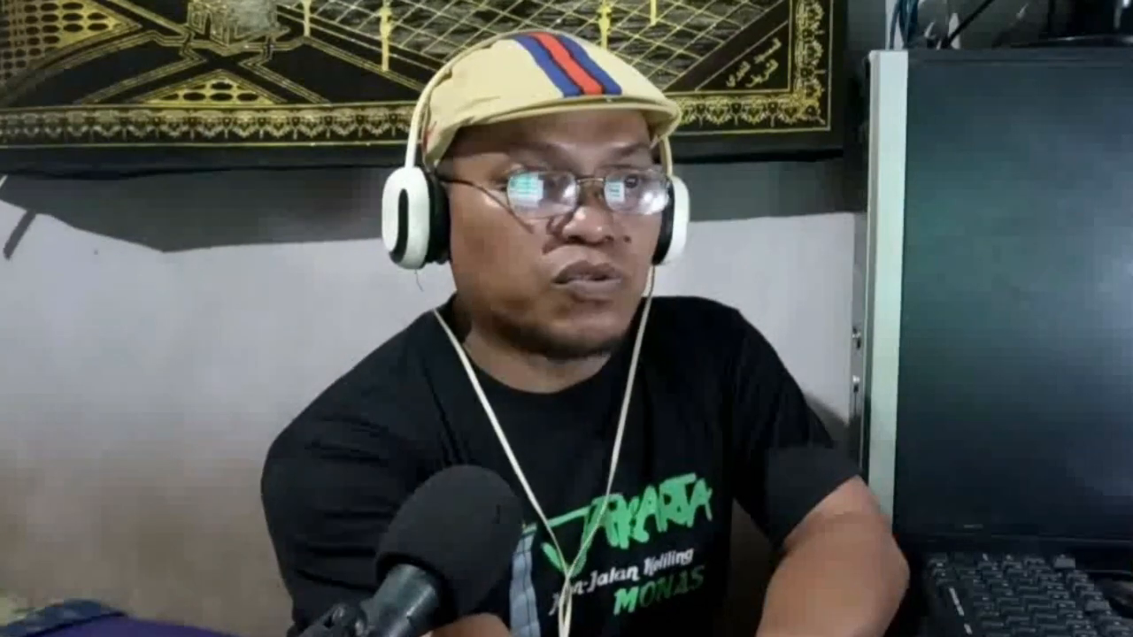
Step: Play LELAKI KAR STEREO.mp3, then open LELAKI KAR MONO.mp3 and play it from the start for comparison
left_click(41, 514)
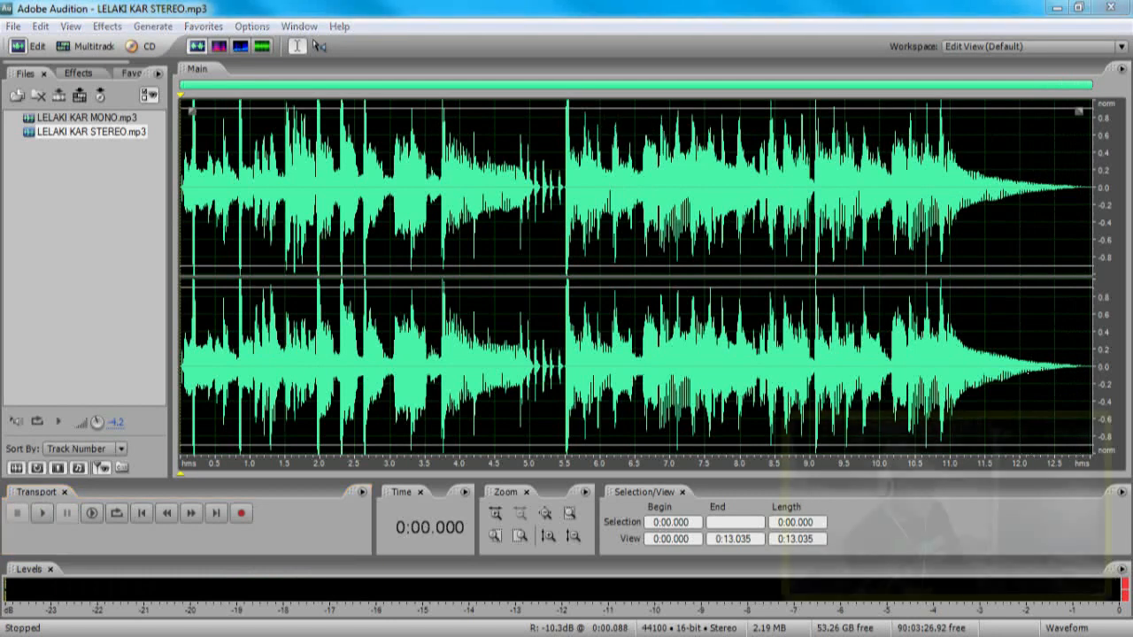
double_click(129, 118)
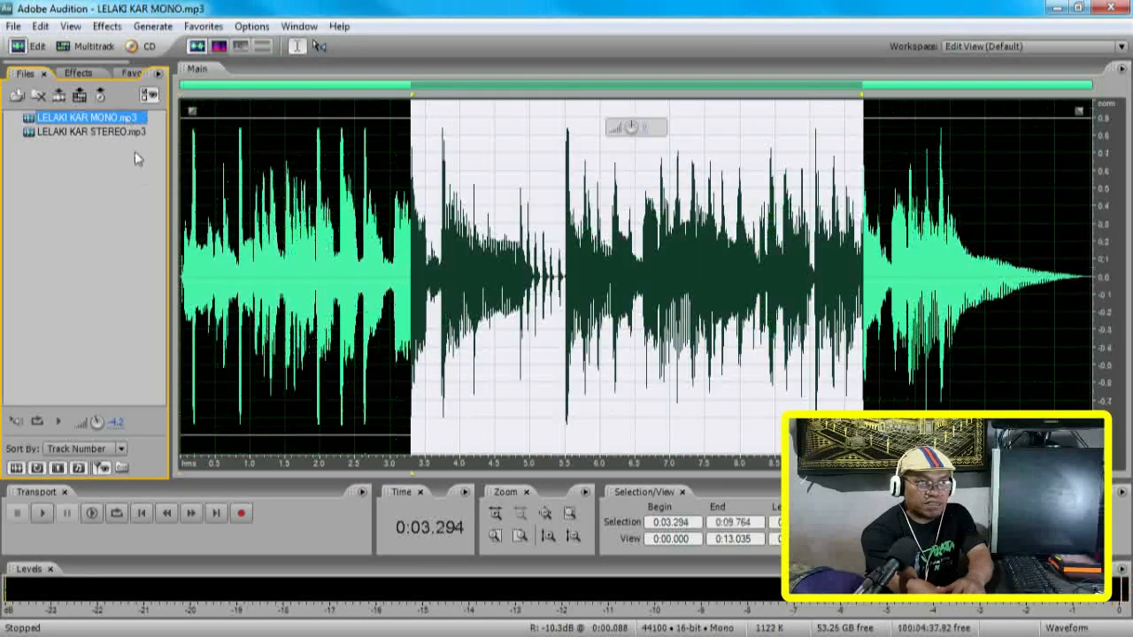
left_click(140, 515)
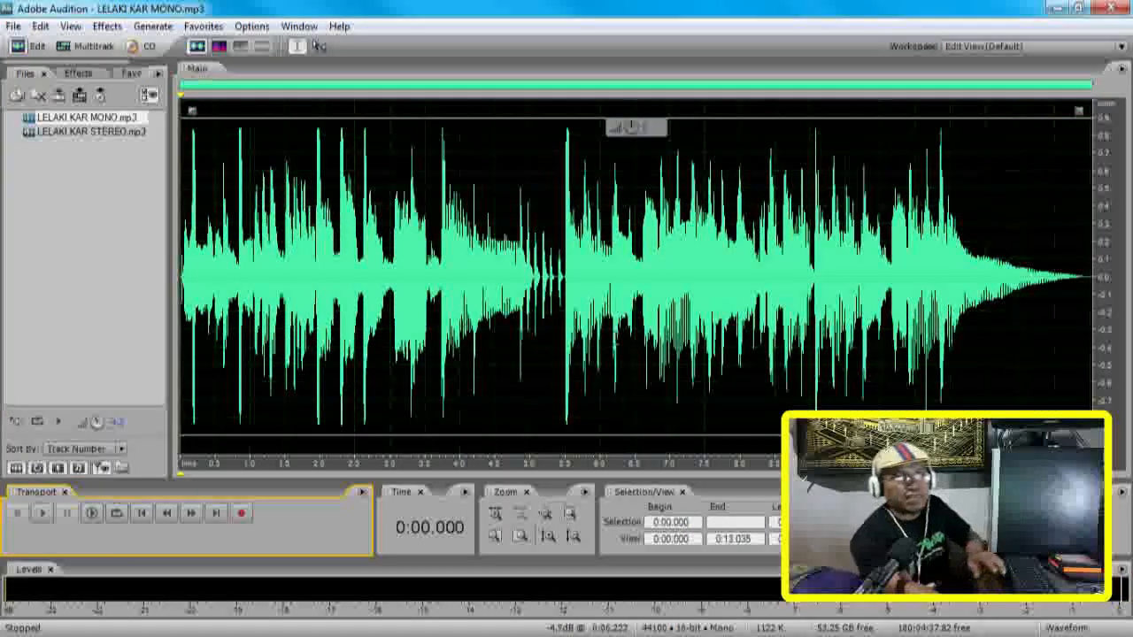
key("space")
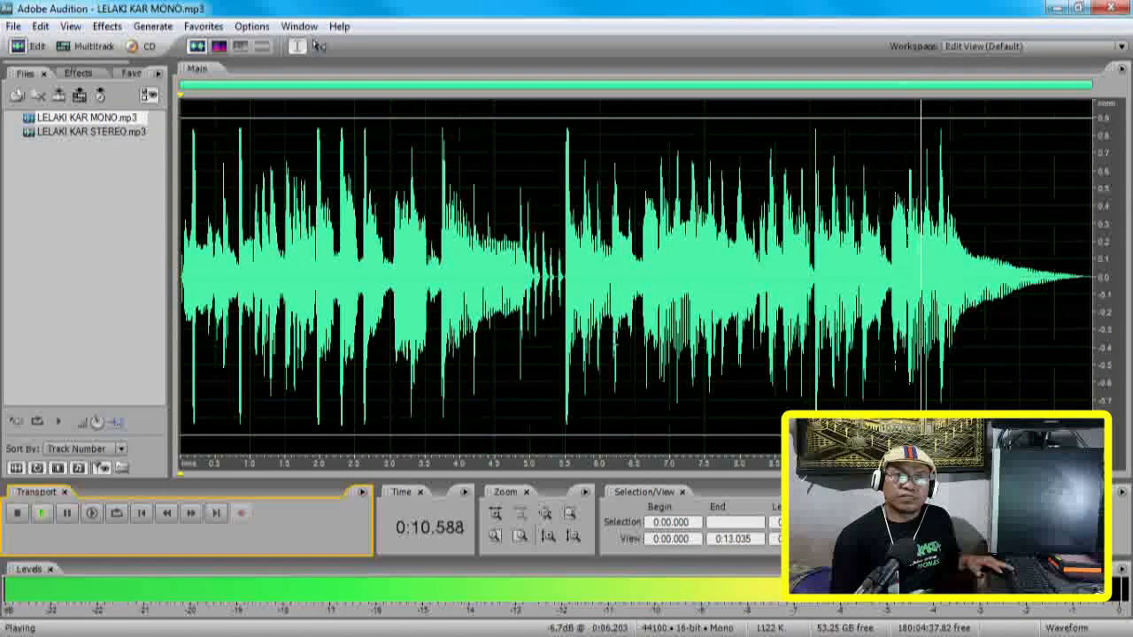
key("space")
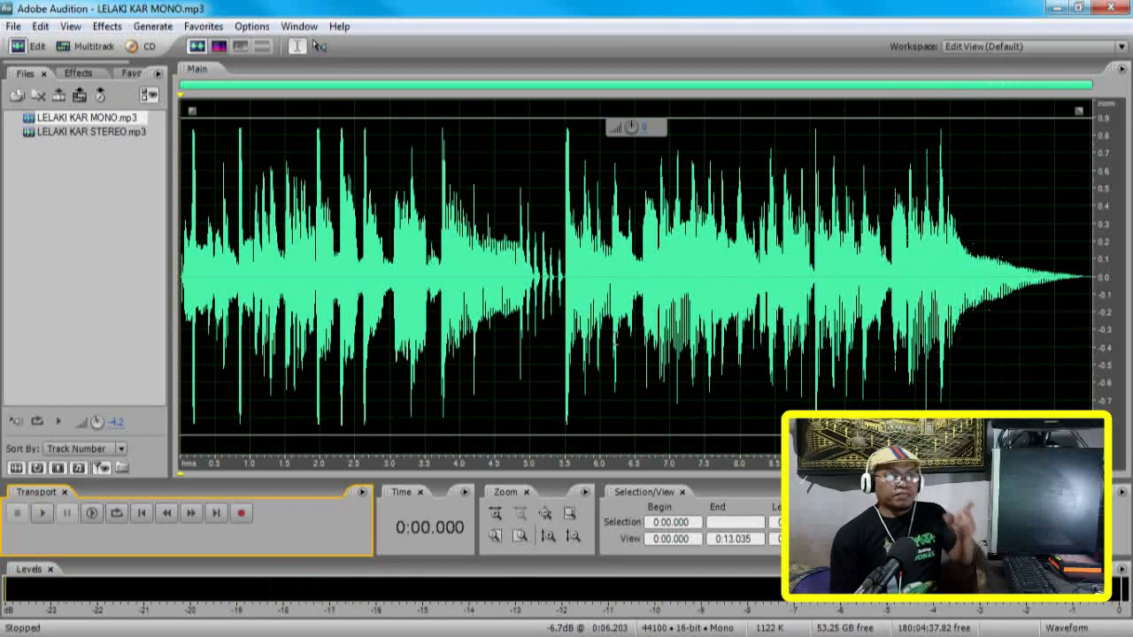
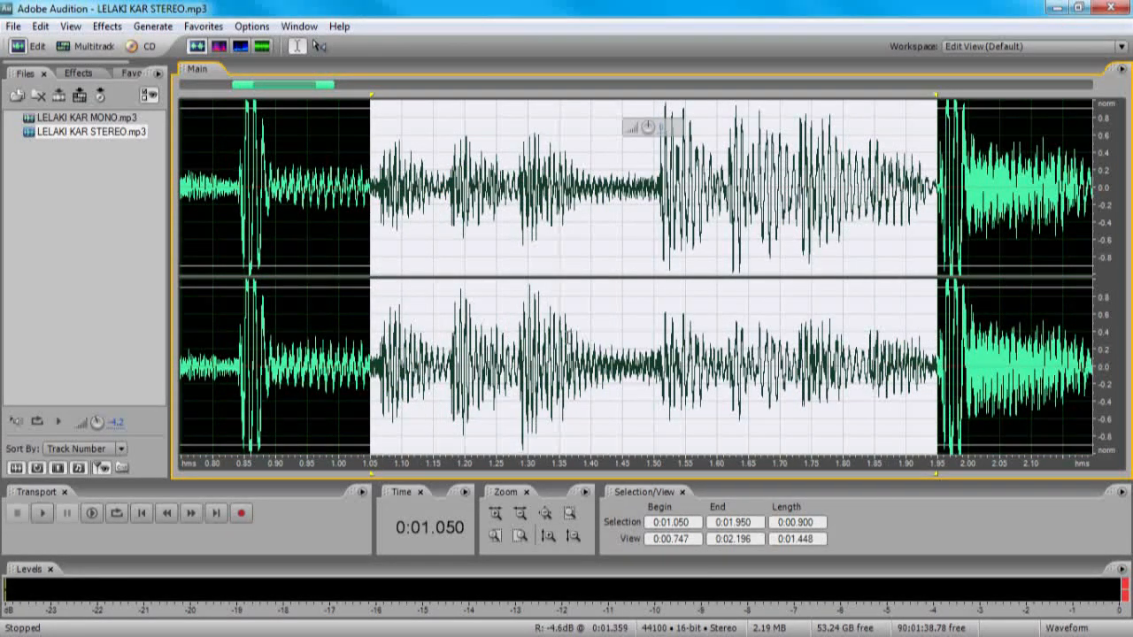
Step: Select the passage from 0:00.830 to 0:02.270 in LELAKI KAR STEREO.mp3 and play it several times
left_click(520, 514)
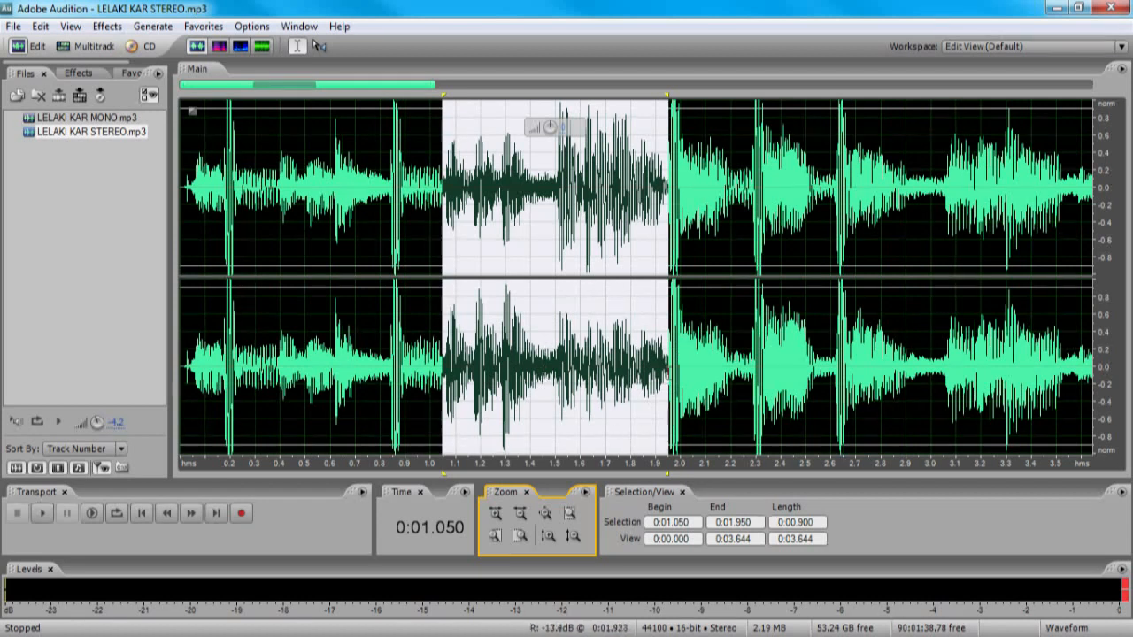
left_click(593, 365)
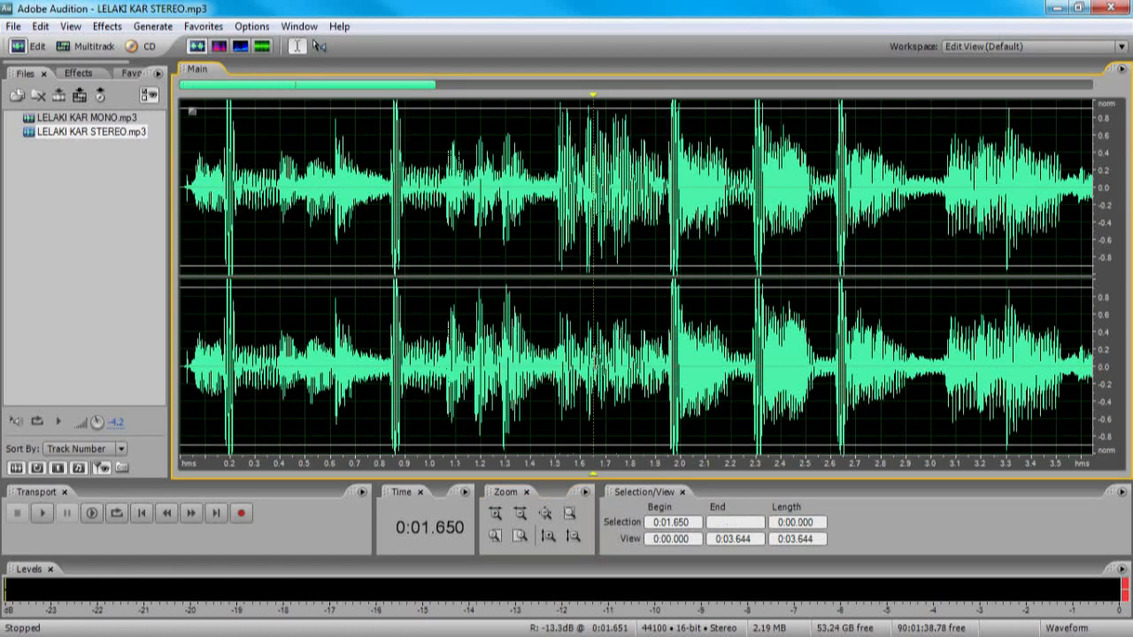
left_click(445, 371)
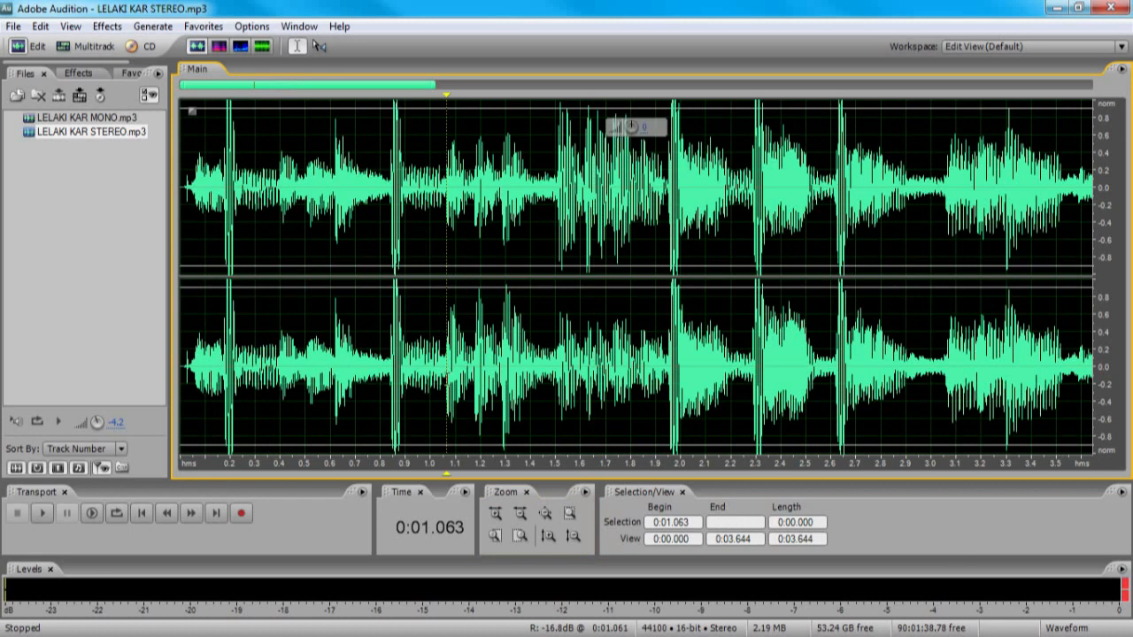
left_click(520, 515)
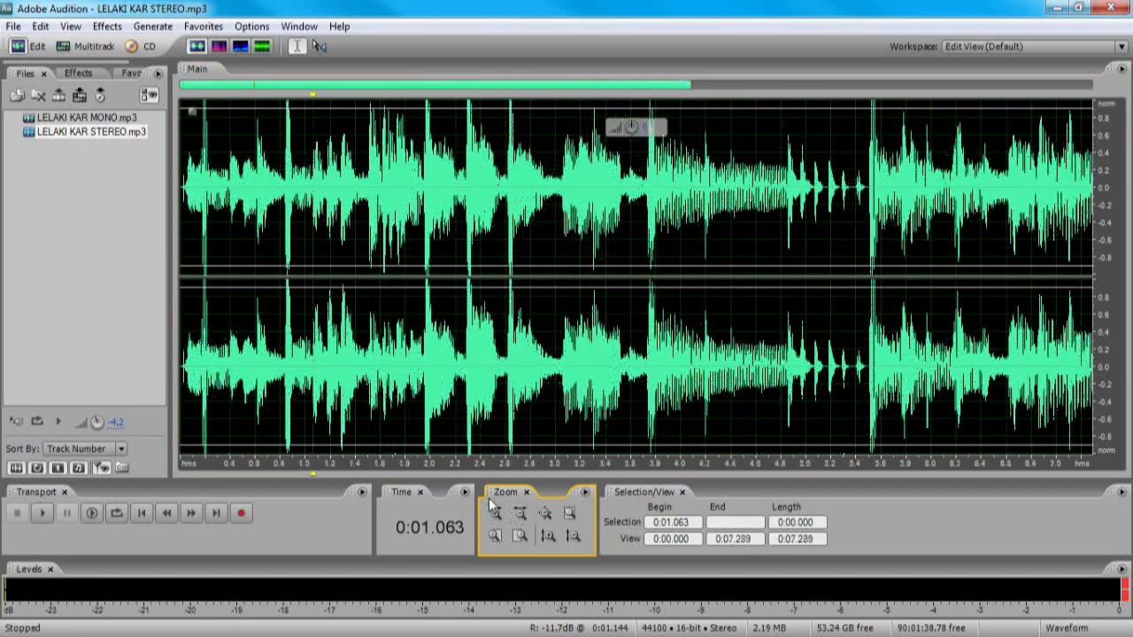
left_click(495, 513)
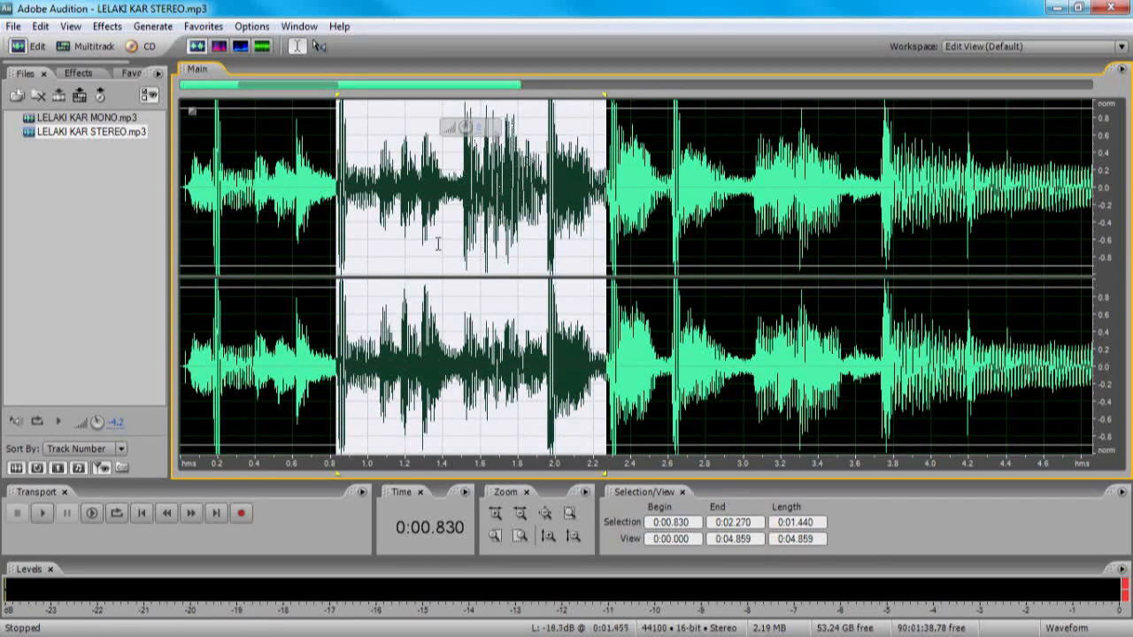
key("space")
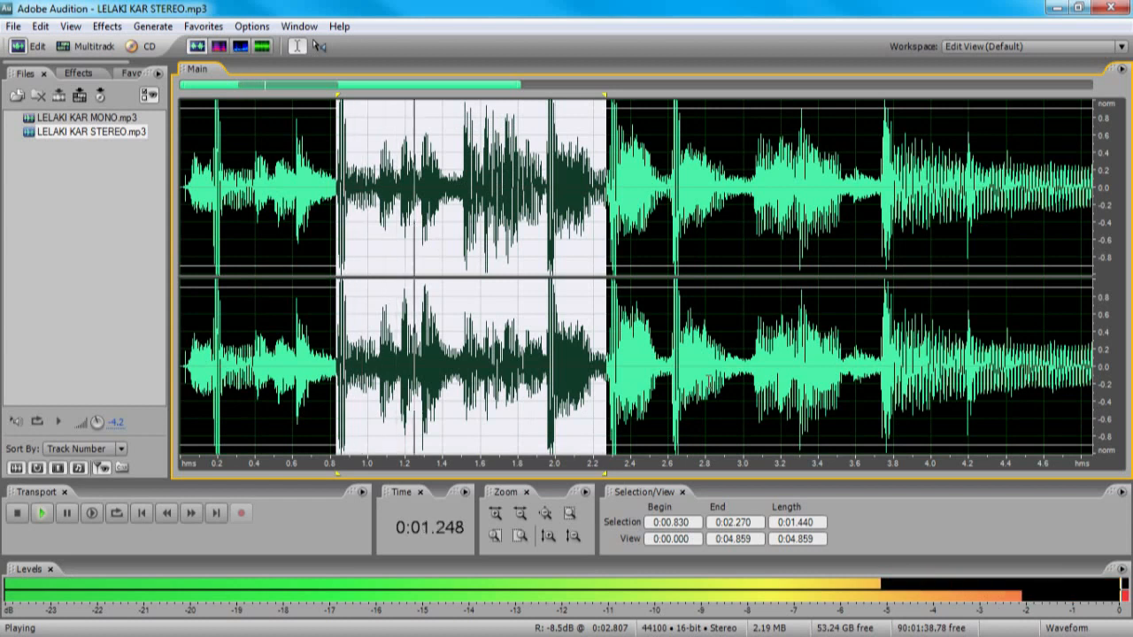
key("space")
key("space")
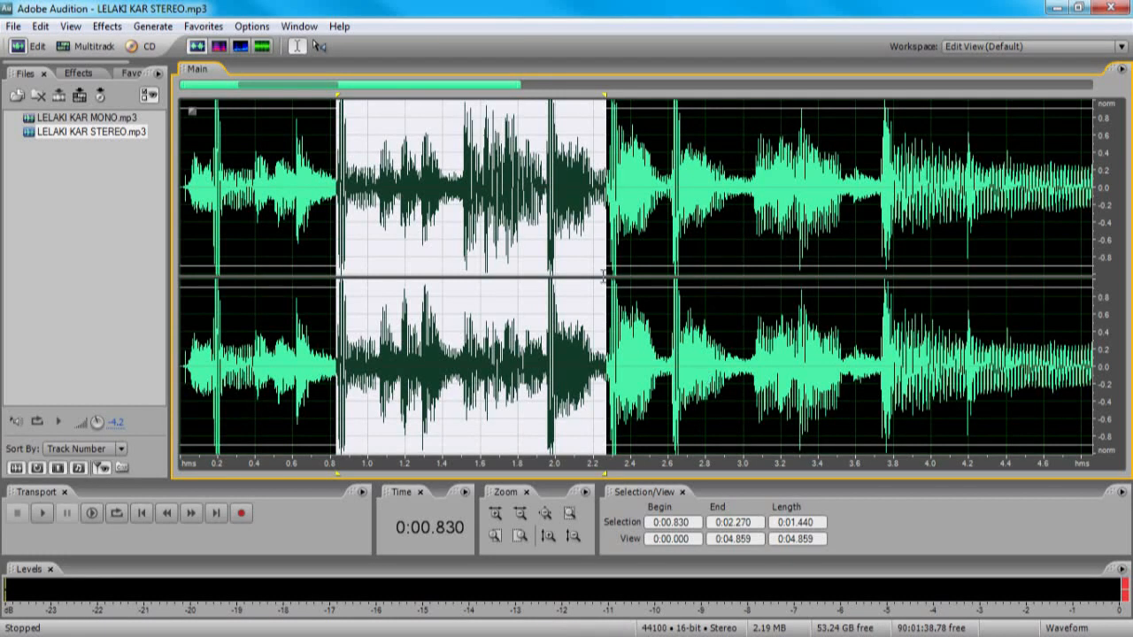
key("space")
key("space")
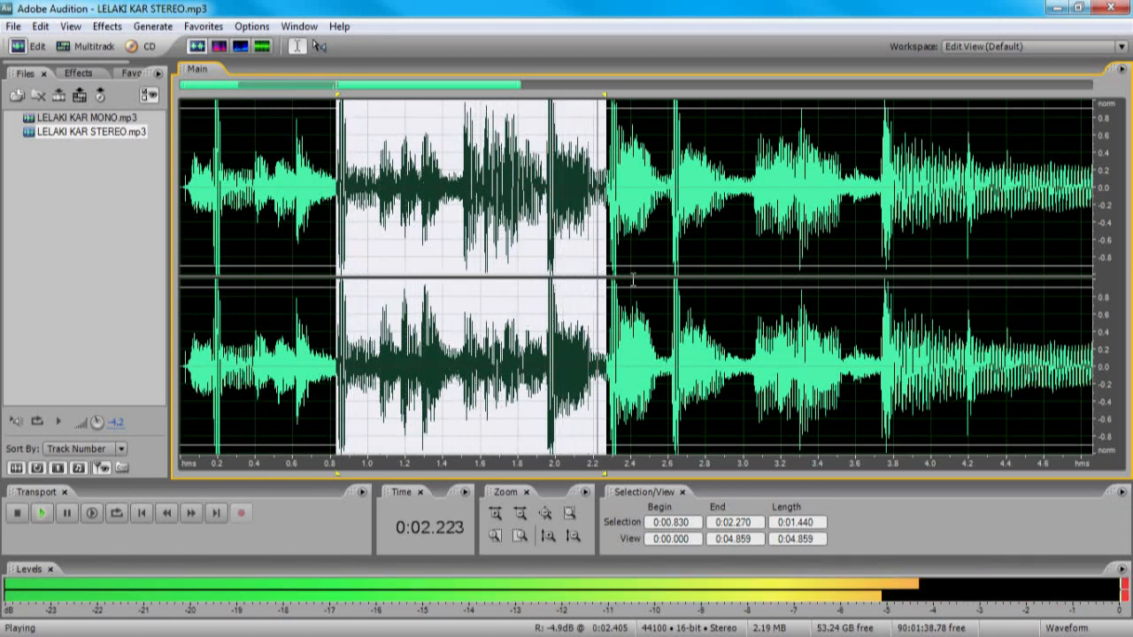
Step: Turn on looped playback, listen to the passage from 0:00.834 to 0:01.948, and stop playback
left_click(118, 516)
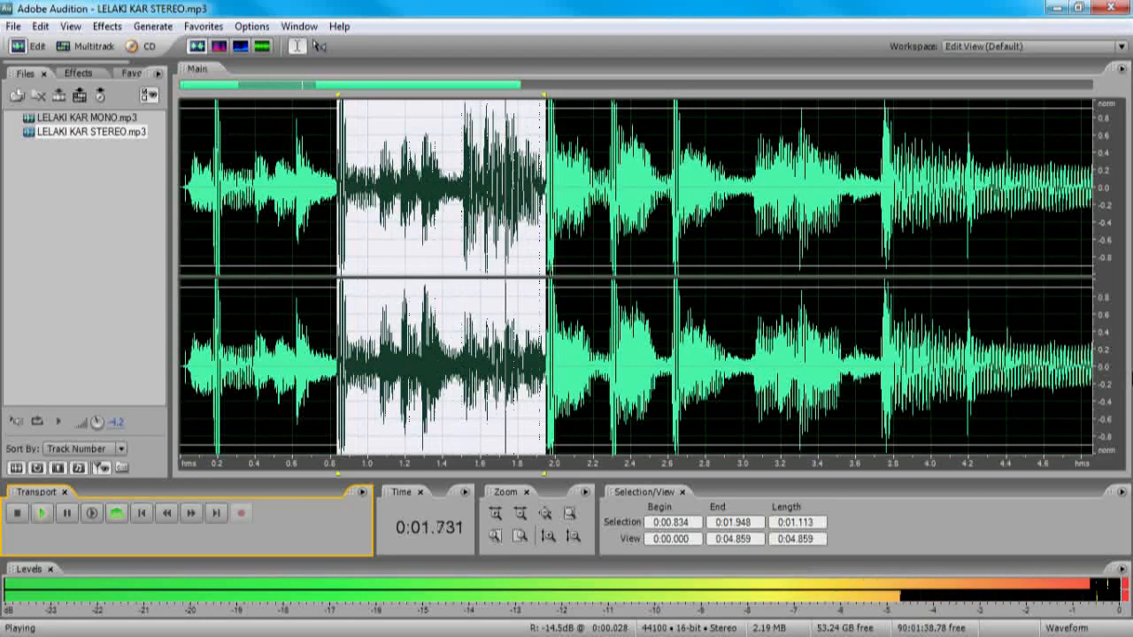
key("space")
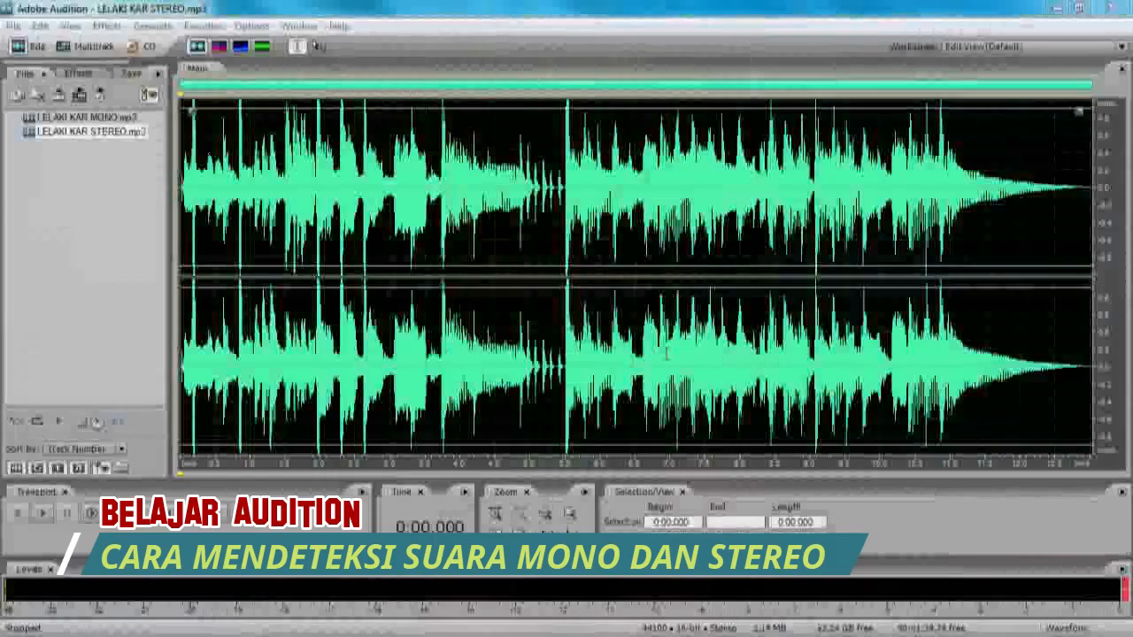
Step: Return the cursor to the start of LELAKI KAR STEREO.mp3, play most of the file, and stop playback
left_click(271, 321)
left_click(258, 314)
left_click(168, 511)
key("Home")
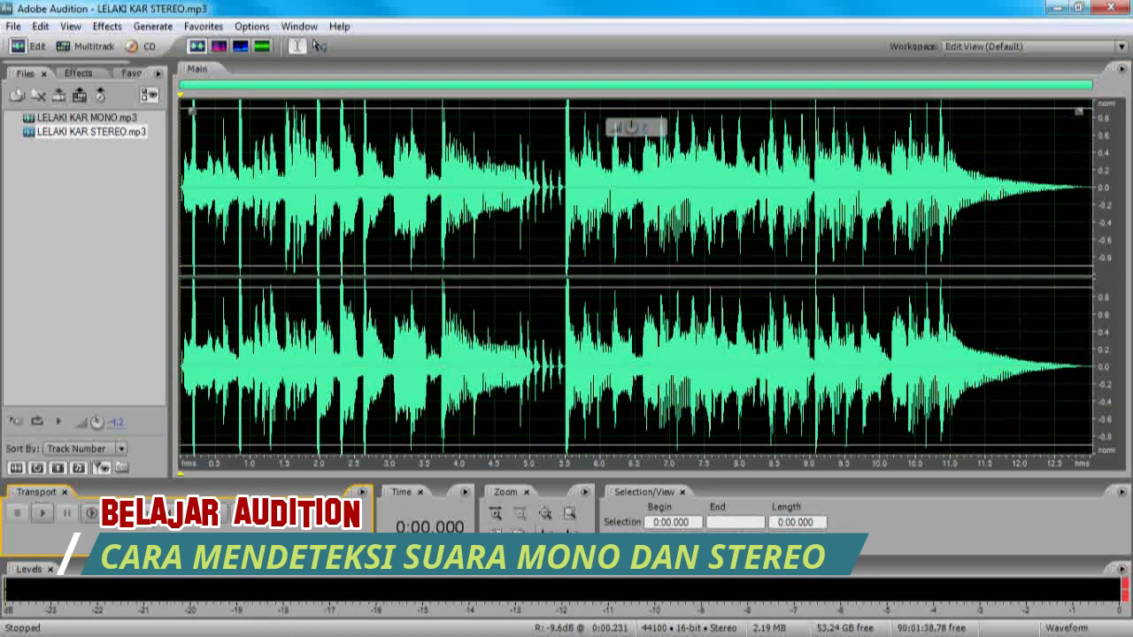
left_click(48, 514)
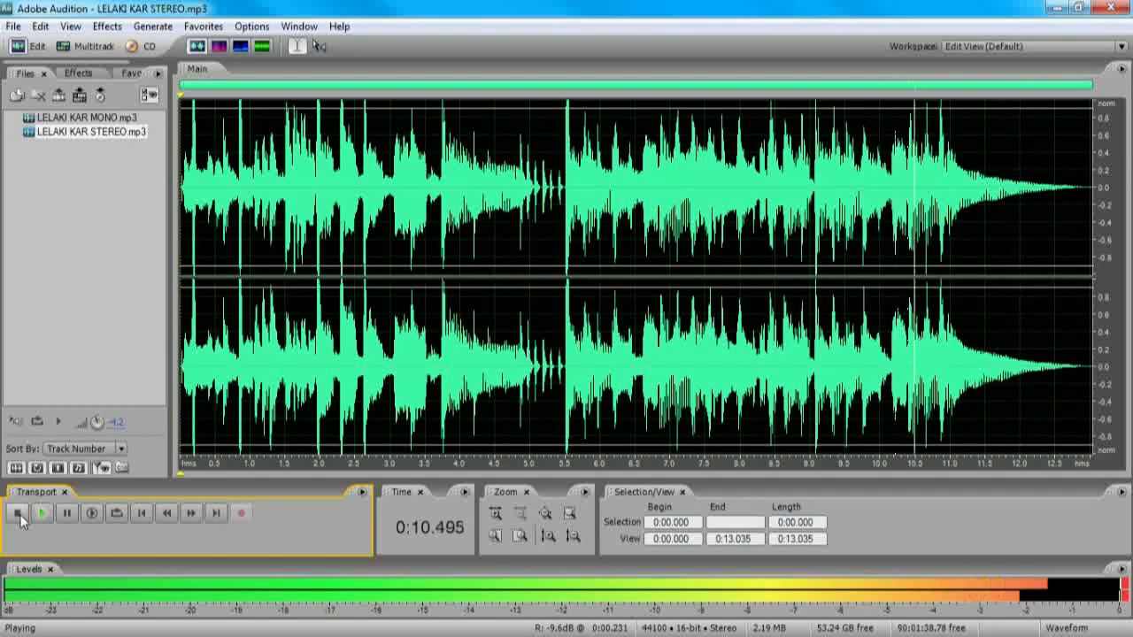
left_click(17, 513)
Step: Select the stereo audio from 0:05.500 to the end, play it, and clear the selection by placing the cursor at 0:04.500
left_click_drag(566, 354, 1108, 308)
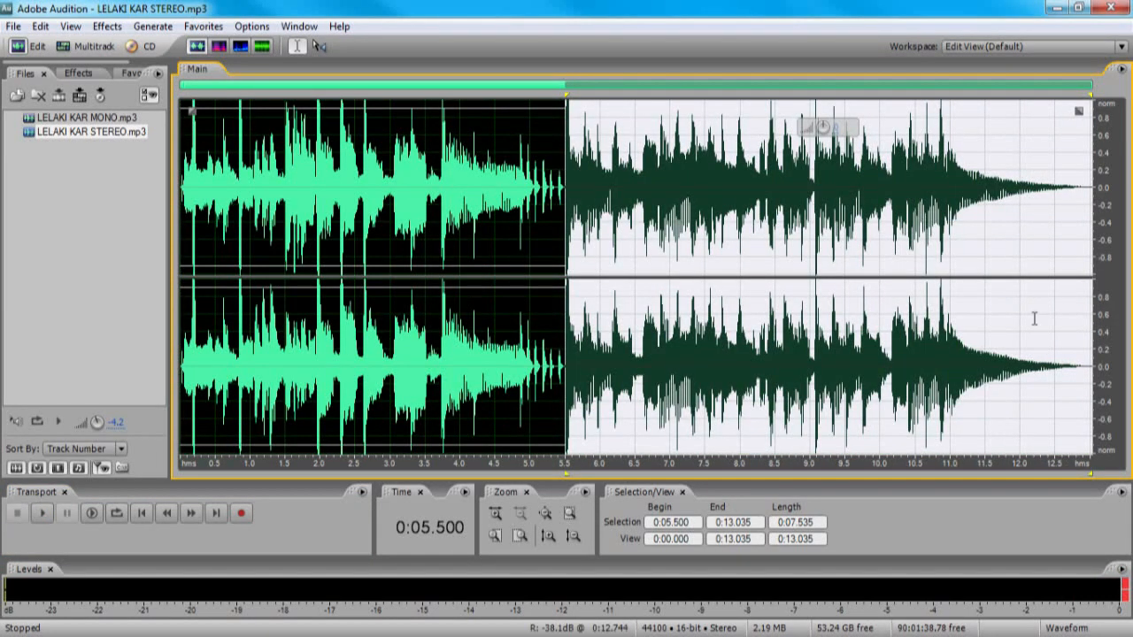
left_click(42, 513)
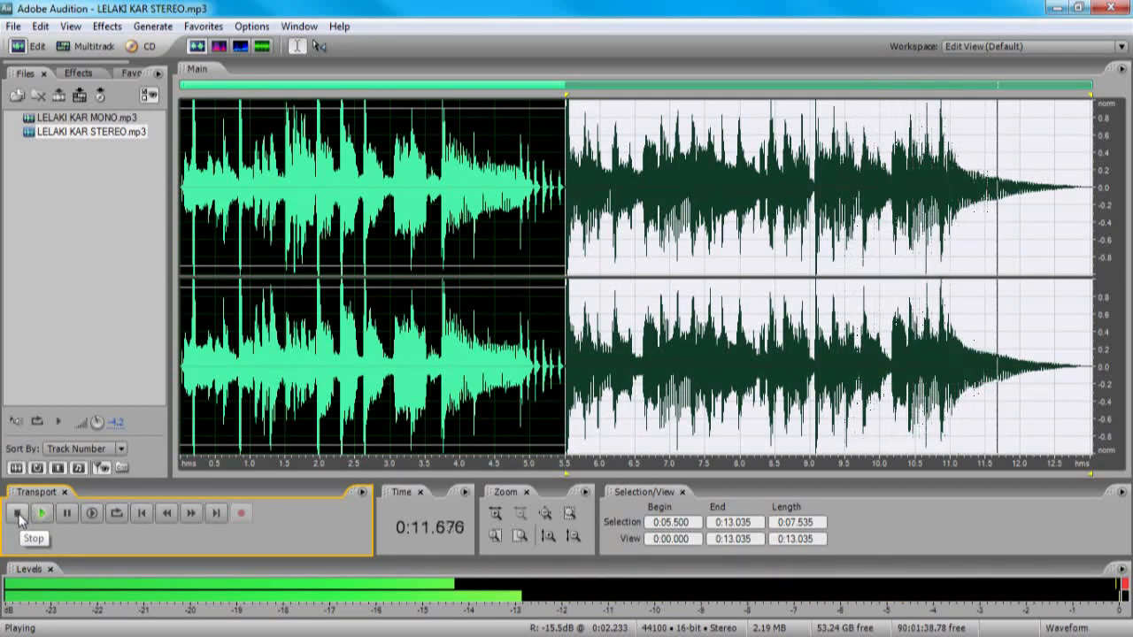
left_click(19, 516)
left_click(495, 332)
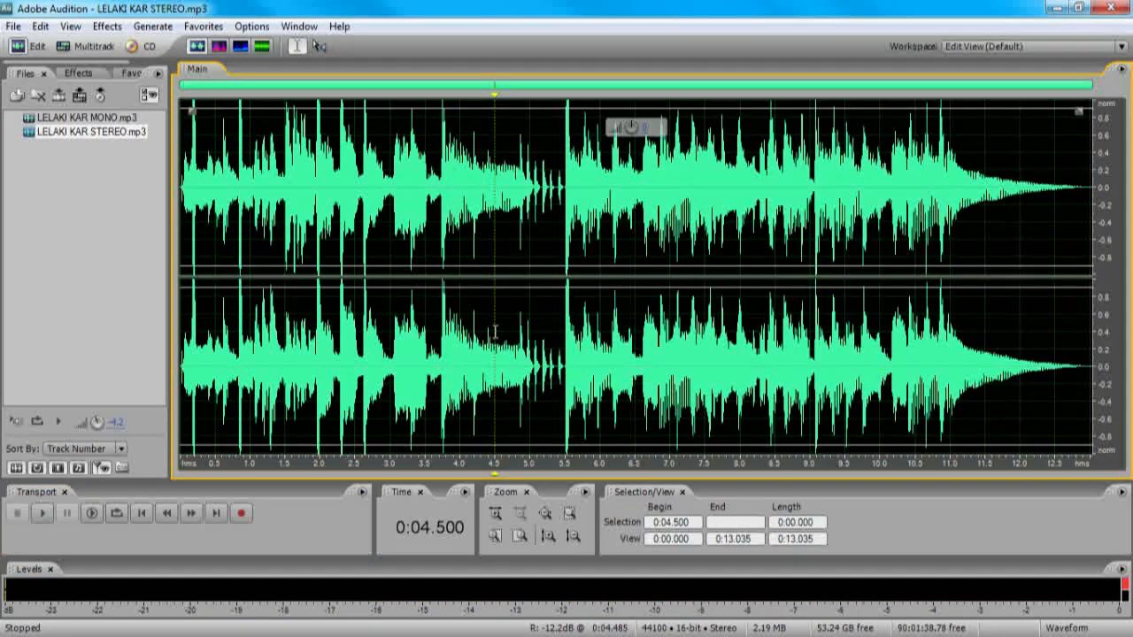
Step: In LELAKI KAR STEREO.mp3, select the first song passage up to 0:14.000, then the second one, and return the cursor to the start
left_click(93, 133)
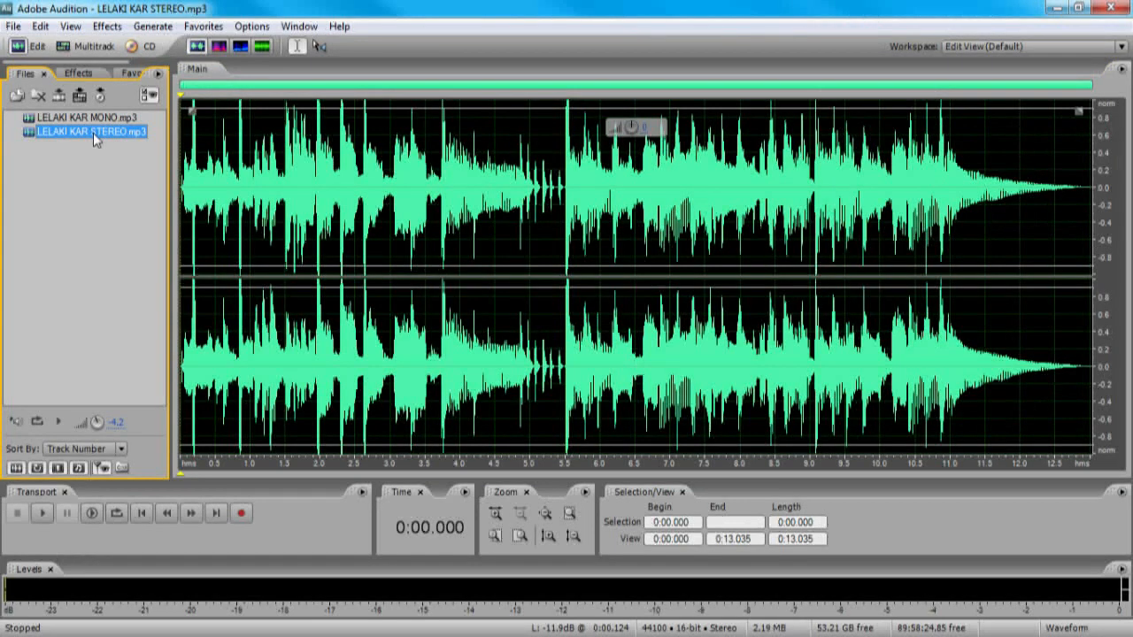
left_click(655, 247)
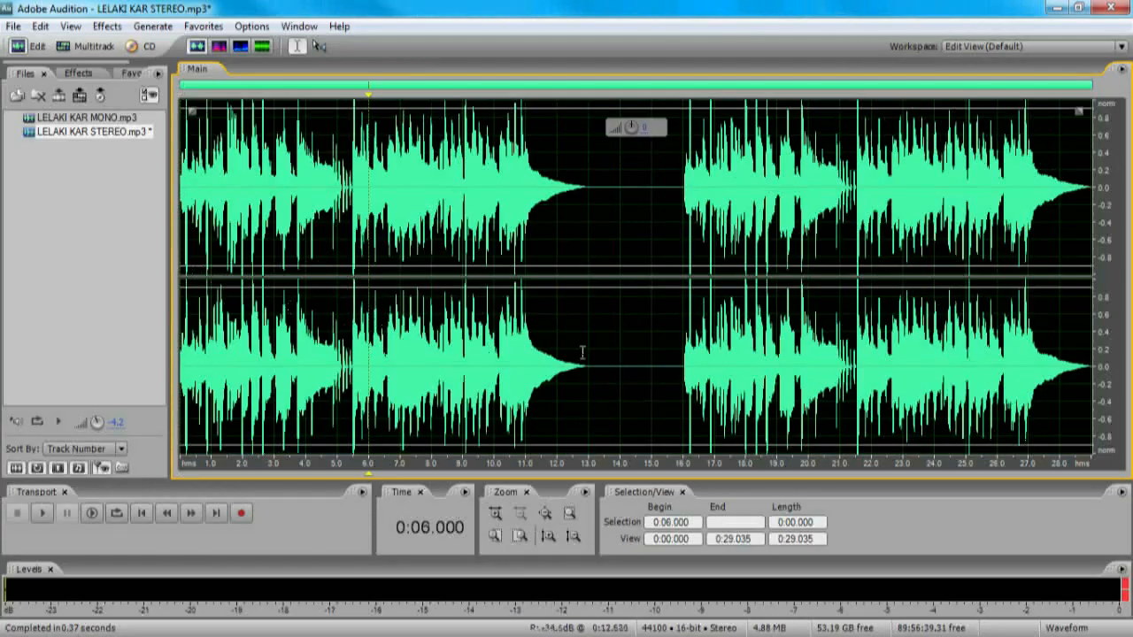
left_click_drag(620, 352, 45, 298)
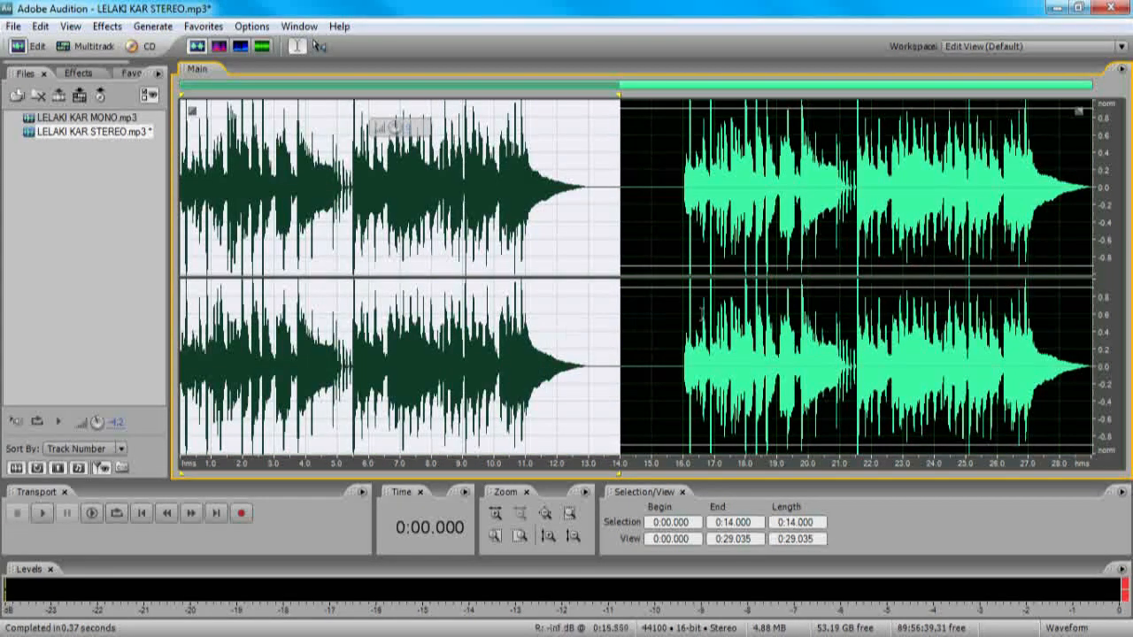
left_click_drag(669, 333, 1093, 333)
left_click(414, 293)
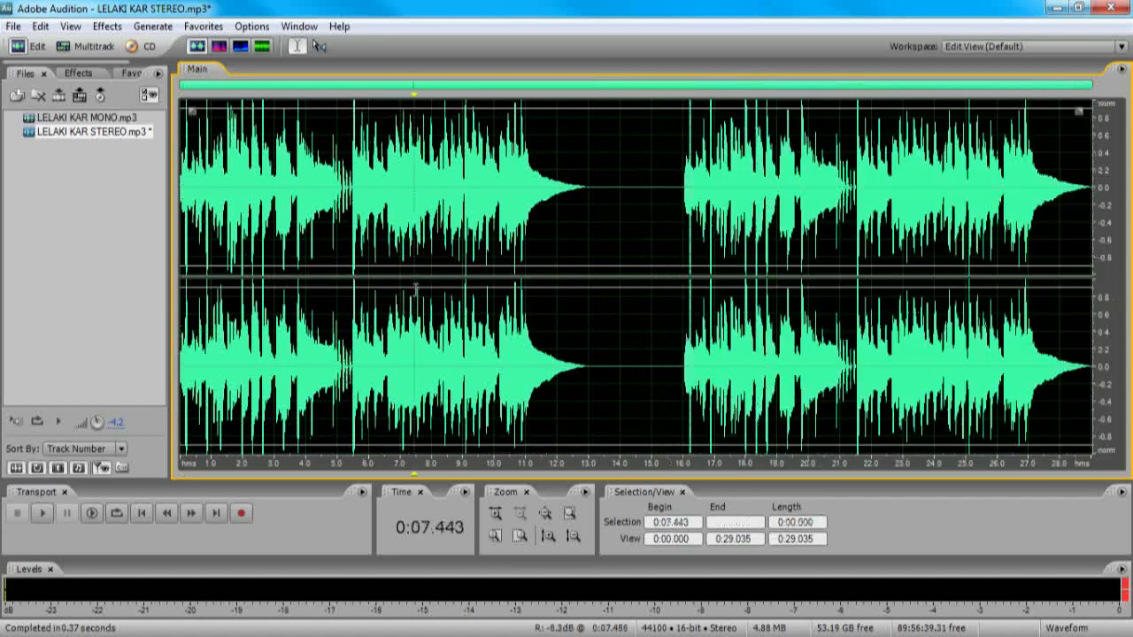
left_click(142, 514)
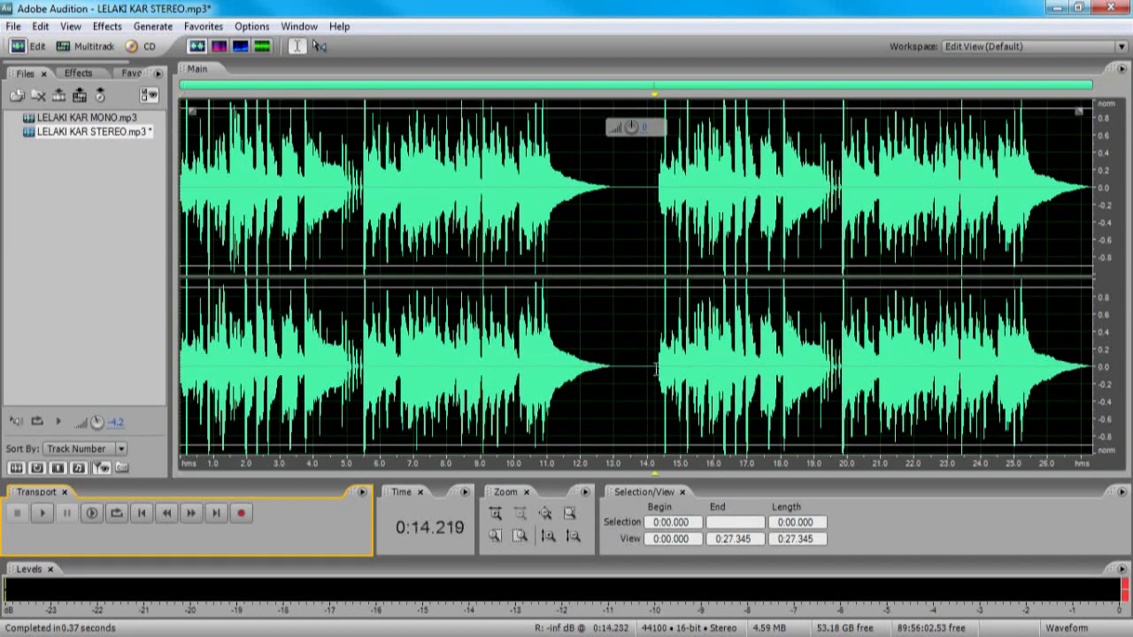
Step: Select 0:00.000 to 0:14.219, then 0:14.000 to the end, and play the file from the start
left_click_drag(654, 363, 101, 338)
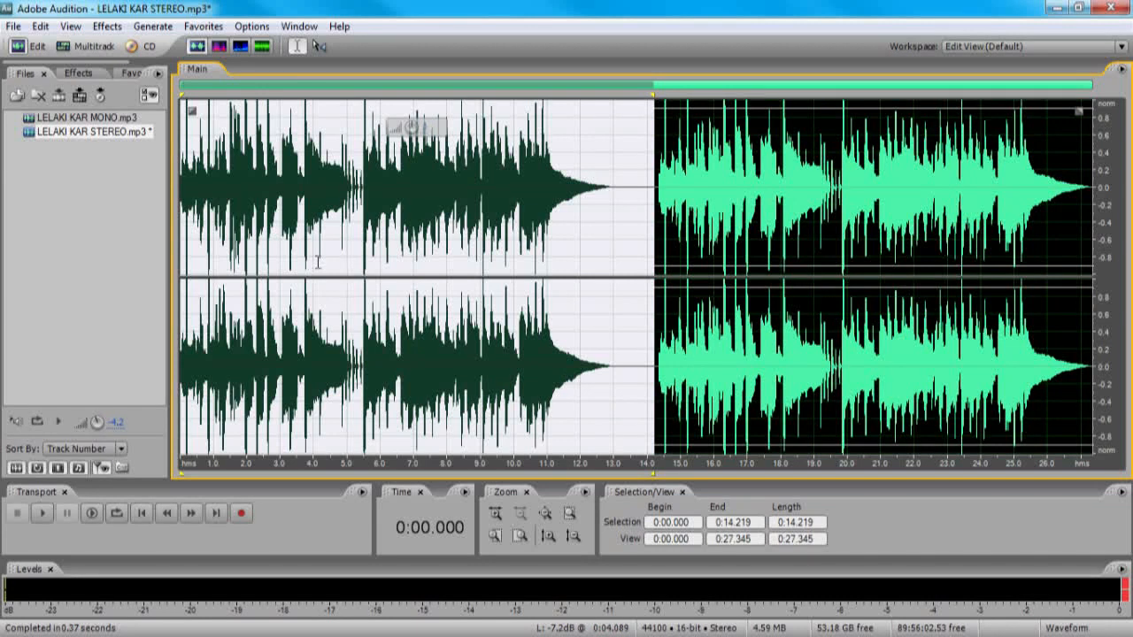
left_click_drag(650, 364, 1093, 365)
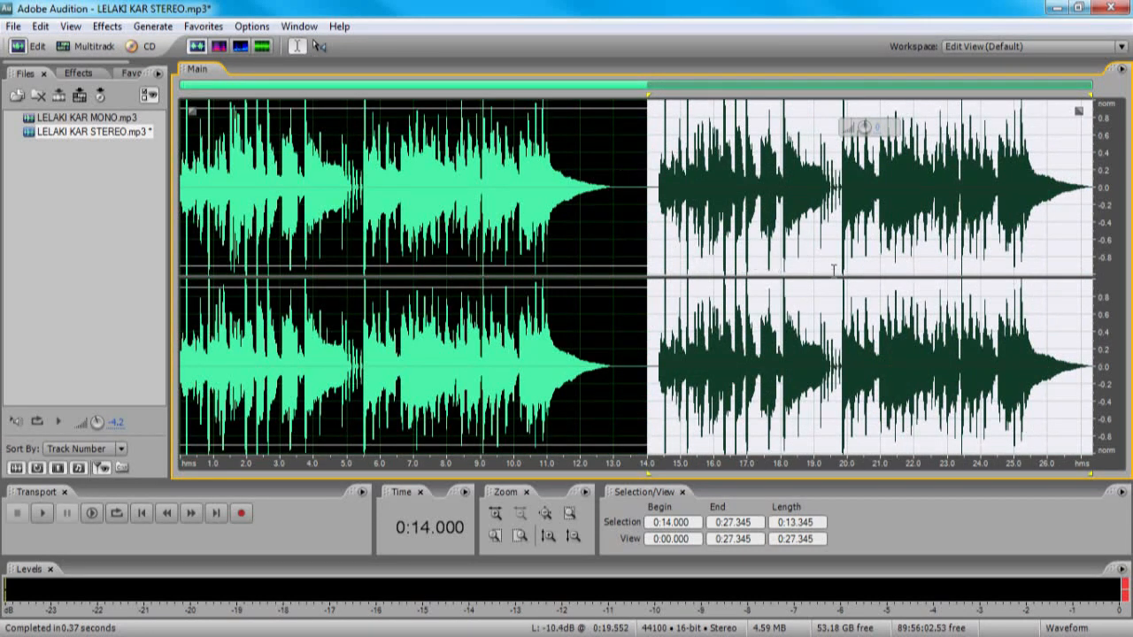
left_click(603, 354)
left_click(142, 515)
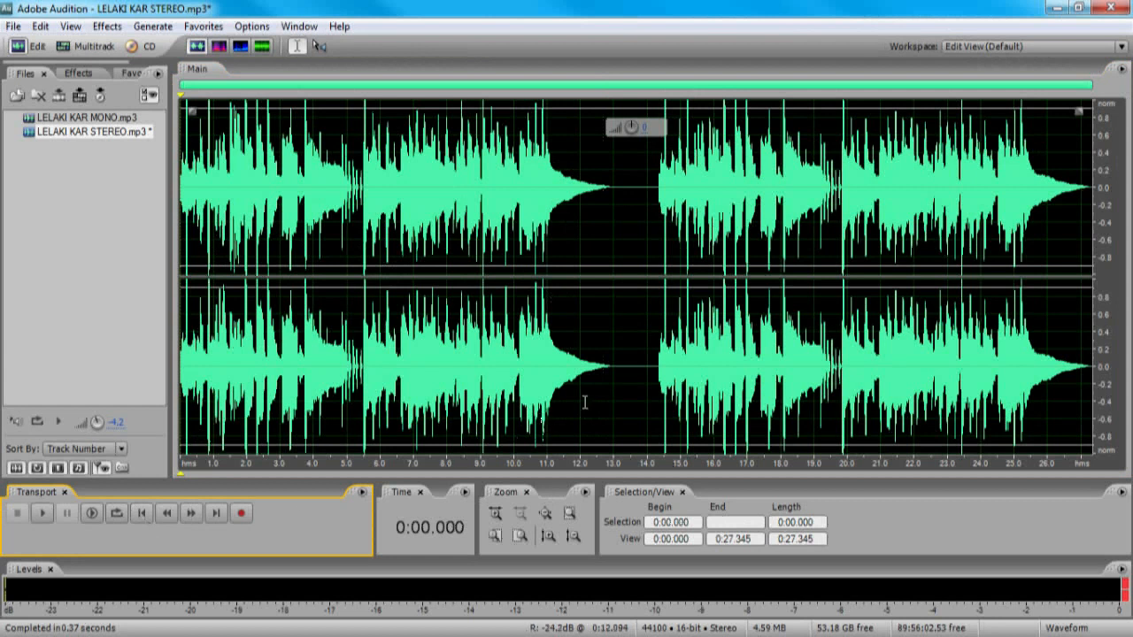
key("space")
Step: Select the first passage up to 0:13.474, then 0:13.399 to the end, and place the cursor in the silent gap
left_click_drag(625, 372, 72, 314)
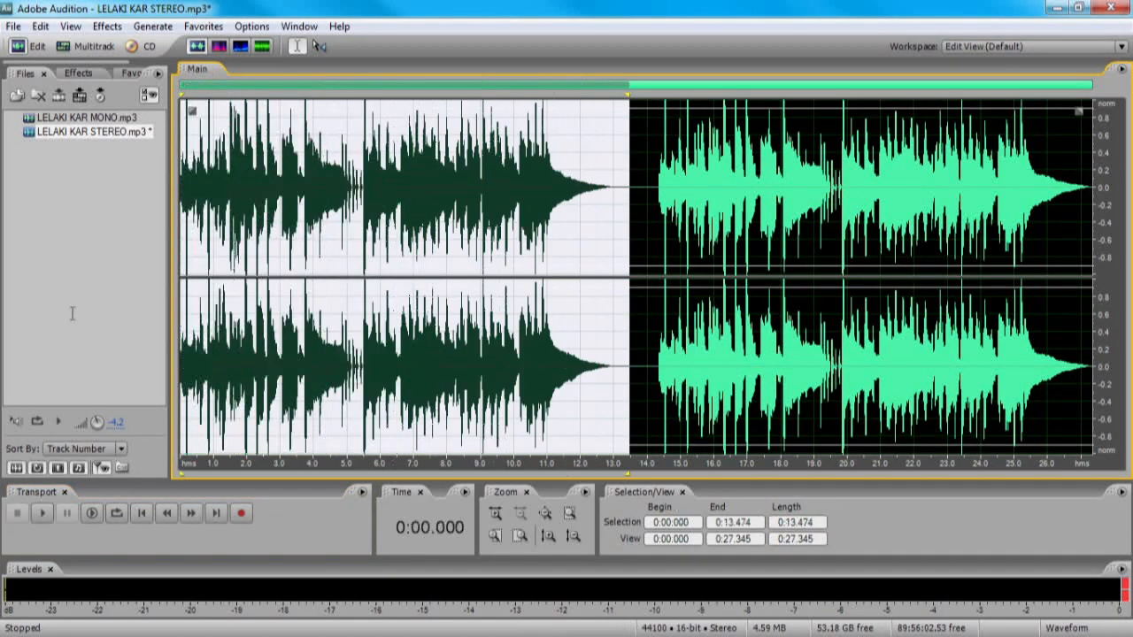
left_click_drag(617, 357, 1131, 334)
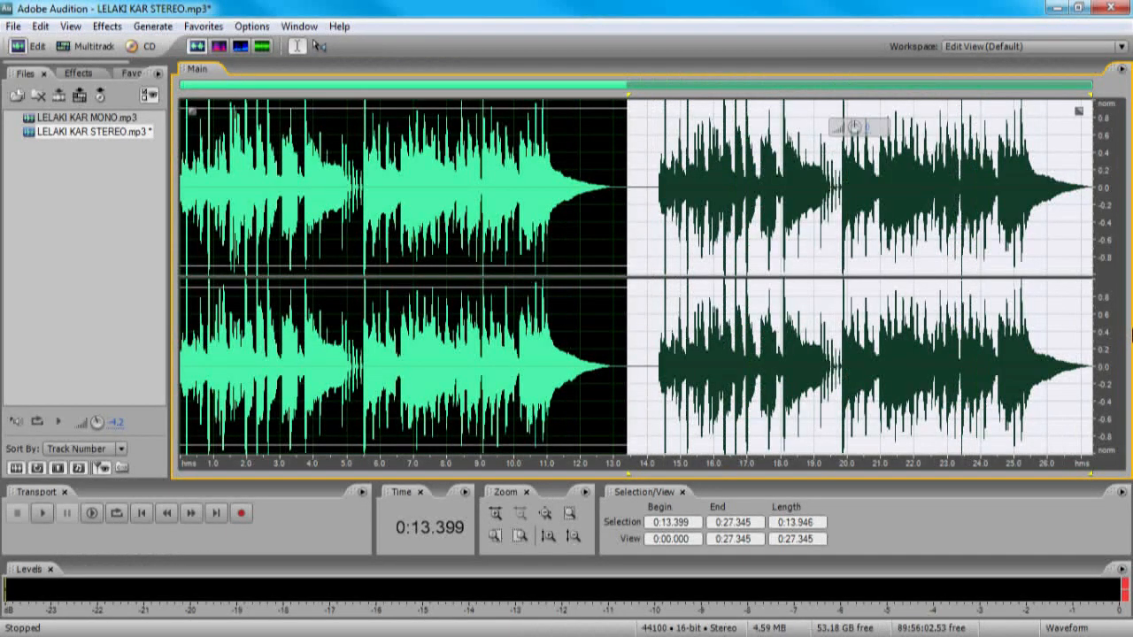
left_click(637, 363)
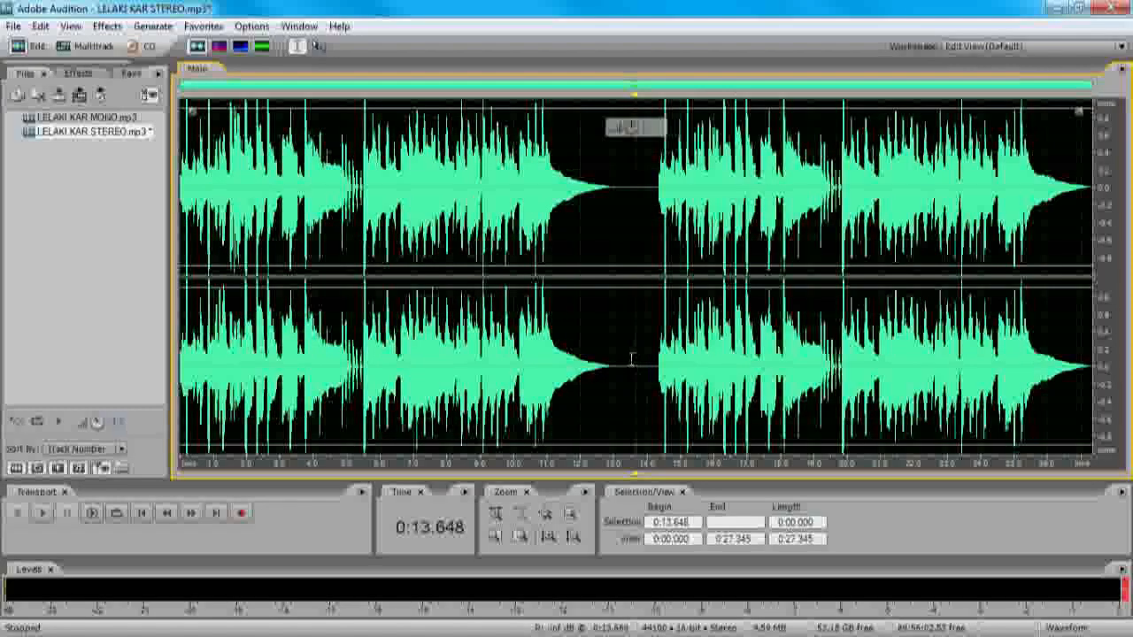
Step: Place the cursor at 0:13.672, show LELAKI KAR MONO.mp3, and return to LELAKI KAR STEREO.mp3
left_click(637, 363)
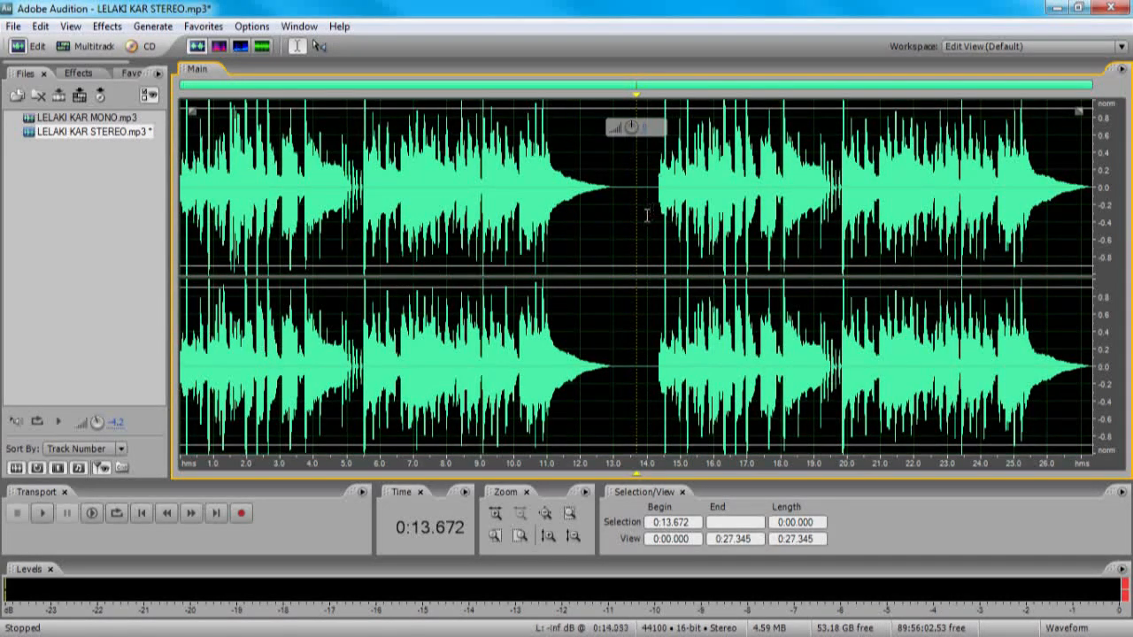
left_click(100, 120)
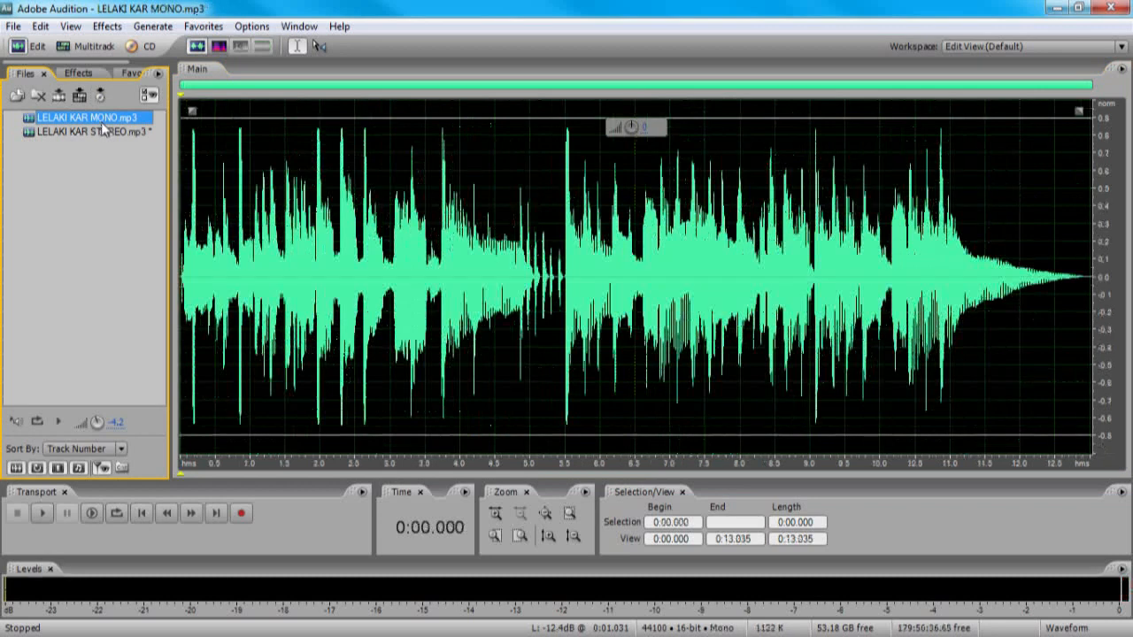
left_click(101, 130)
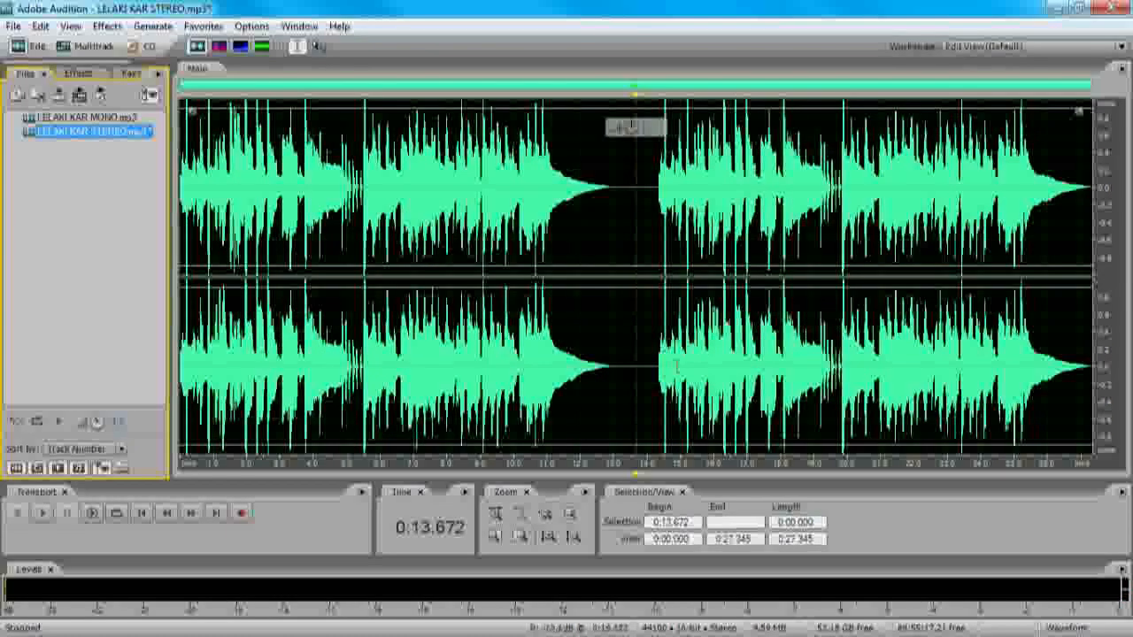
Step: Select the second song passage from 0:13.747 to the end, then clear the selection and place the cursor at 0:13.697
left_click_drag(640, 360, 1097, 363)
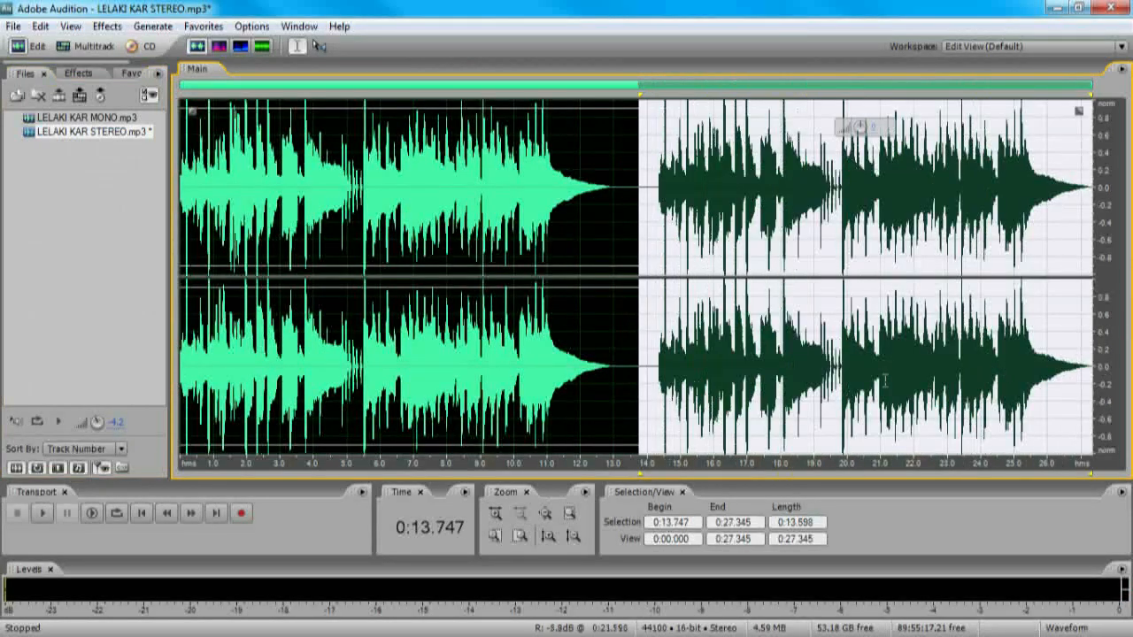
left_click(787, 301)
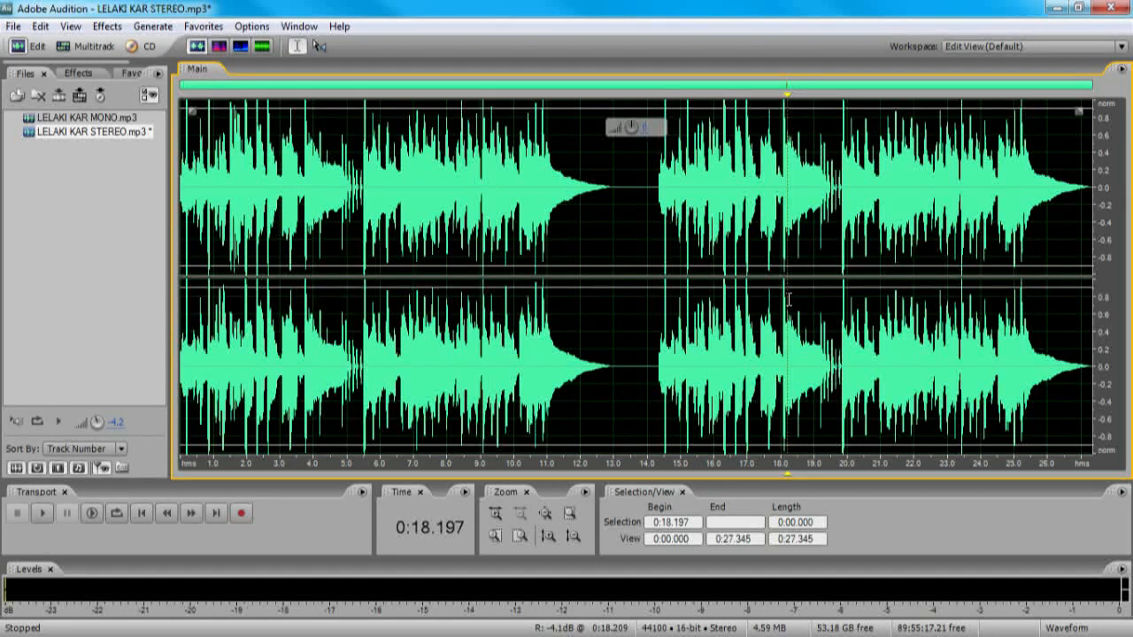
left_click(638, 253)
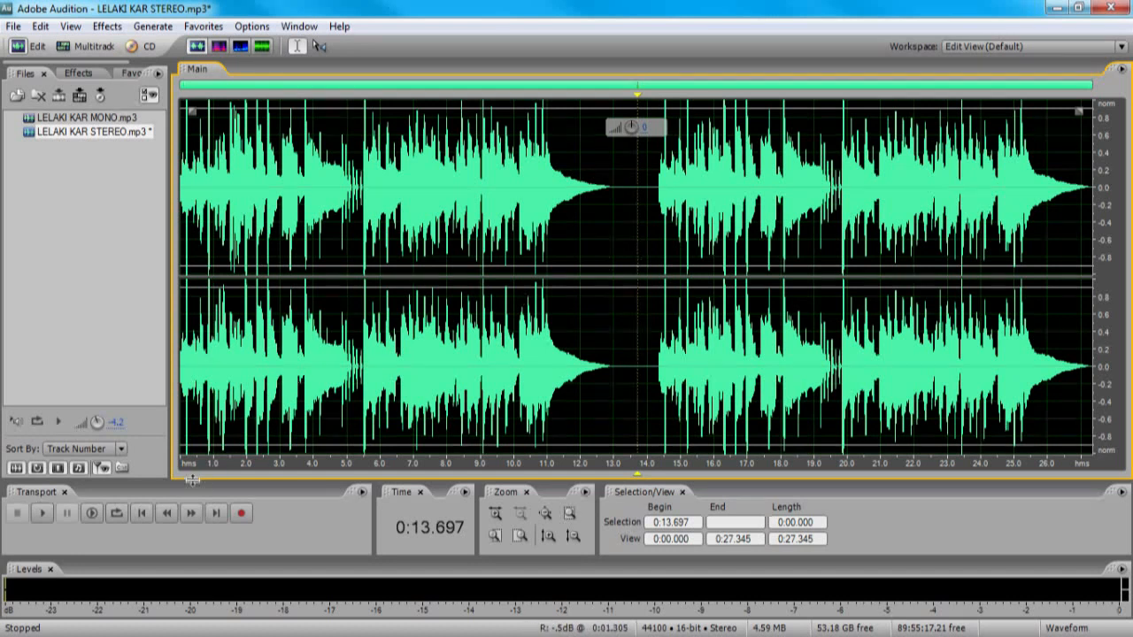
Step: Return the cursor to the start and select the stereo audio from 0:00.000 to 0:04.549
left_click(143, 514)
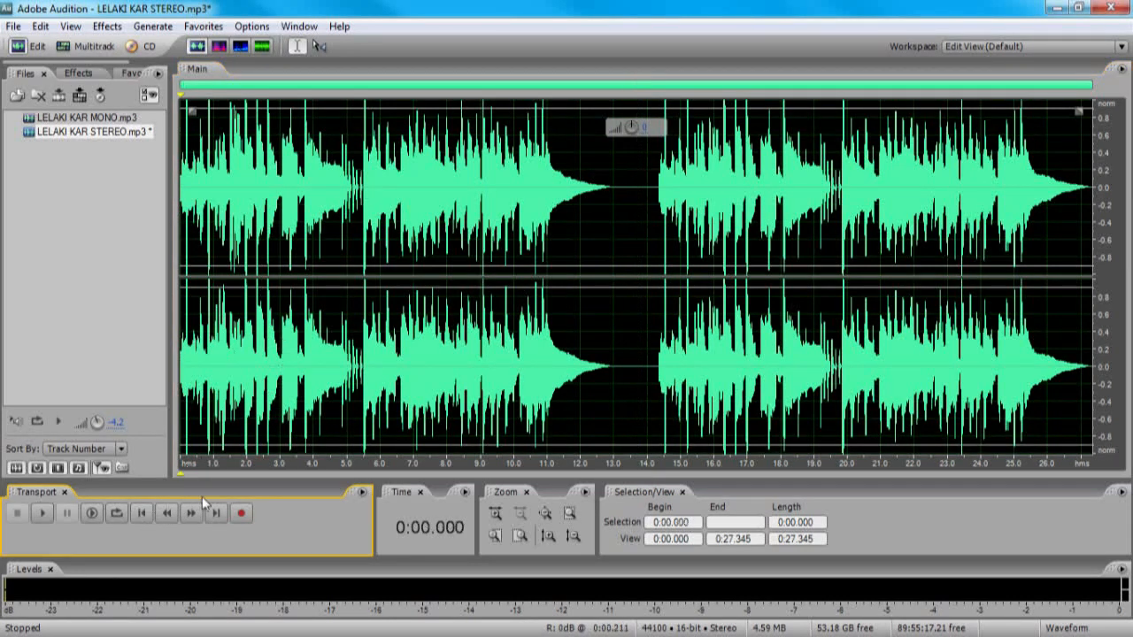
left_click(263, 393)
left_click_drag(332, 398, 180, 403)
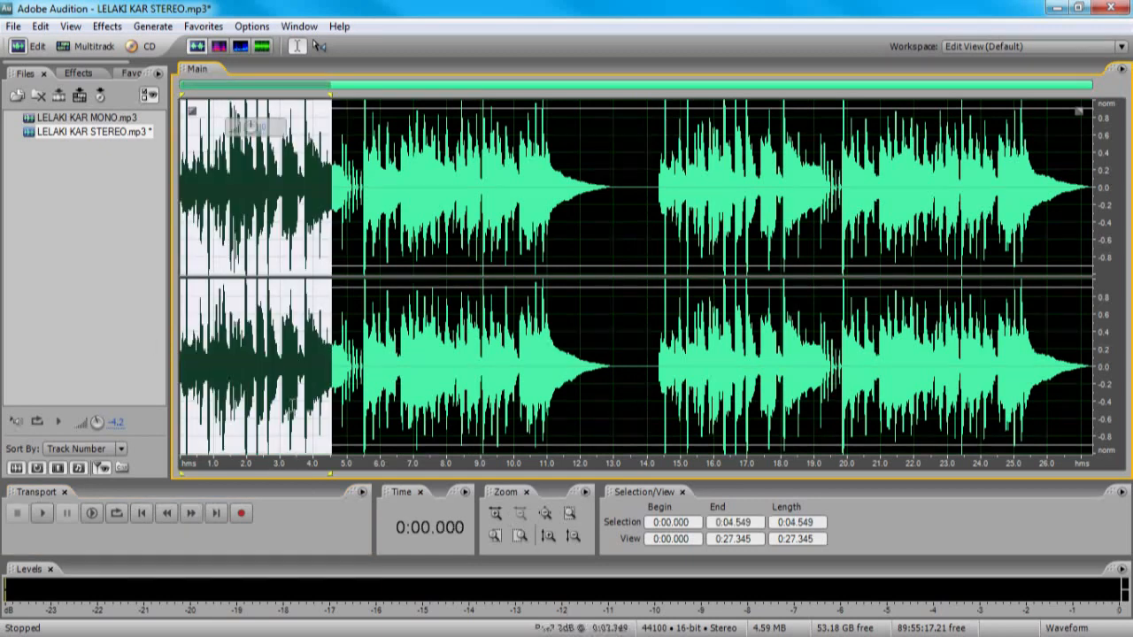
Step: Examine the opening waveform up close and select the part from 0:01.039 to 0:01.948
left_click(494, 517)
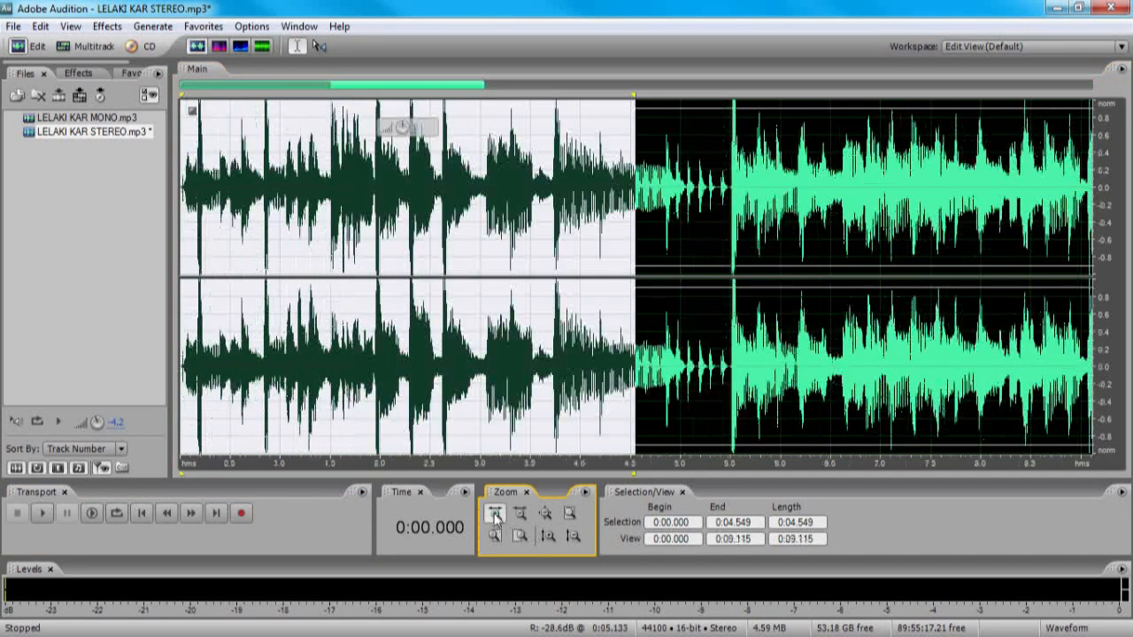
left_click(496, 520)
left_click(448, 389)
left_click_drag(266, 354, 538, 354)
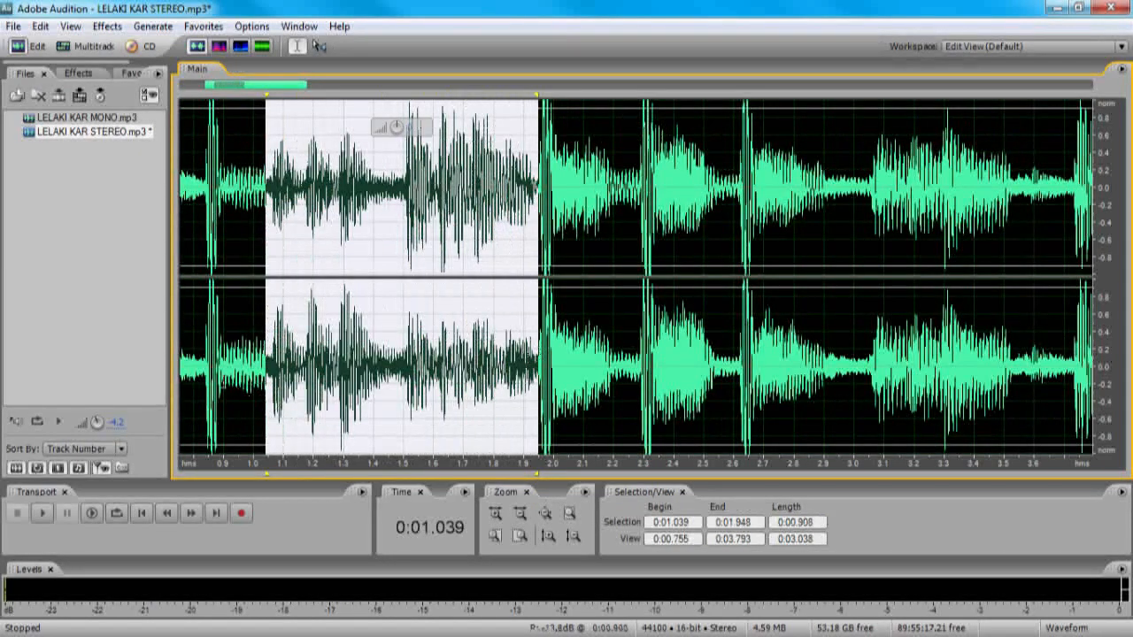
Step: Extend the selection to 0:00.821 through 0:01.945 and play it
left_click_drag(203, 365, 537, 364)
key("space")
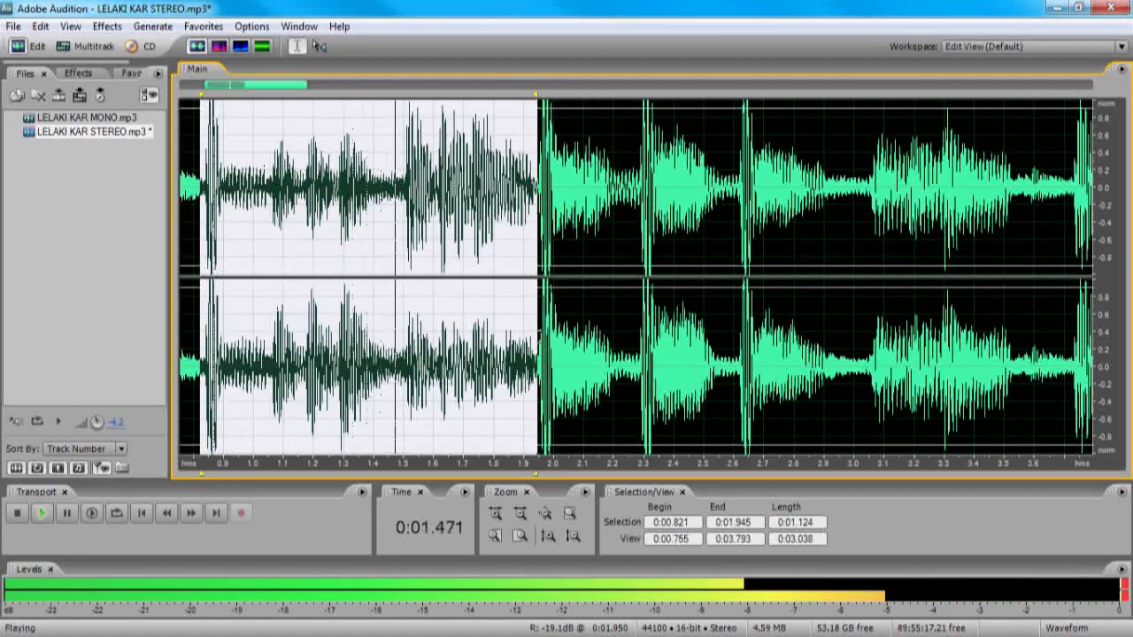
key("space")
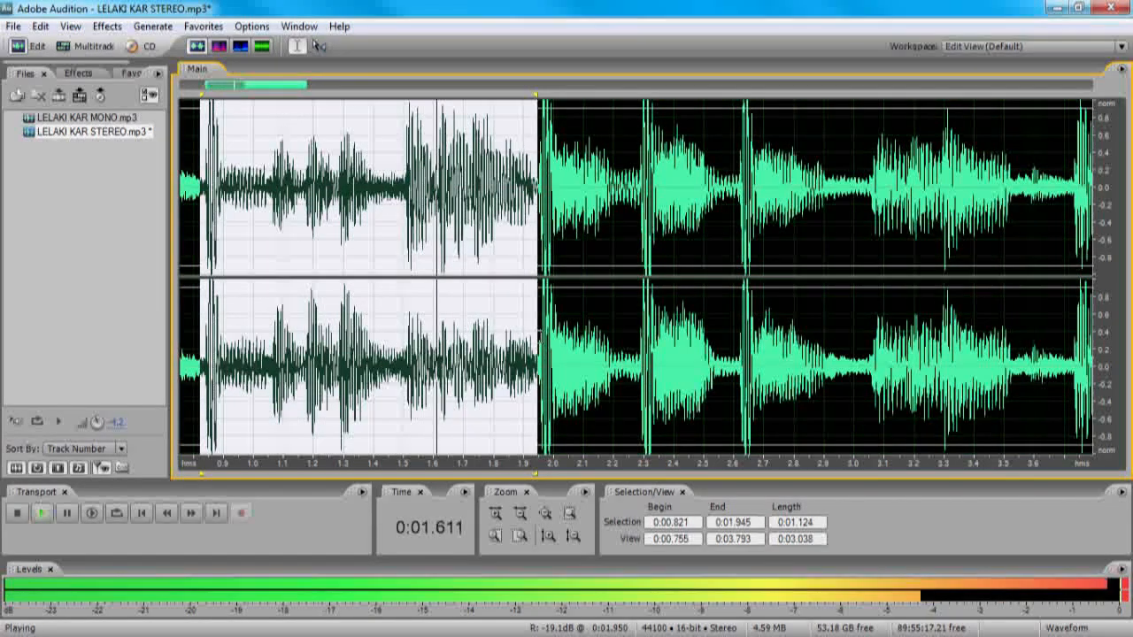
key("space")
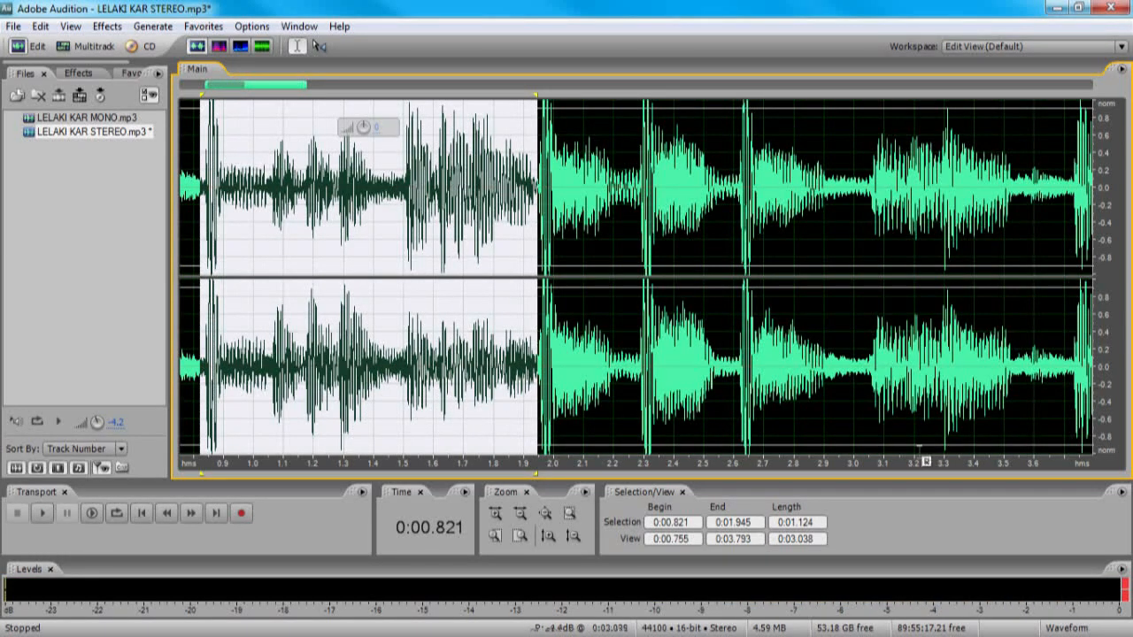
Step: Find the matching part of the second passage, select it from 0:15.400 to 0:16.300, and play it
left_click(544, 515)
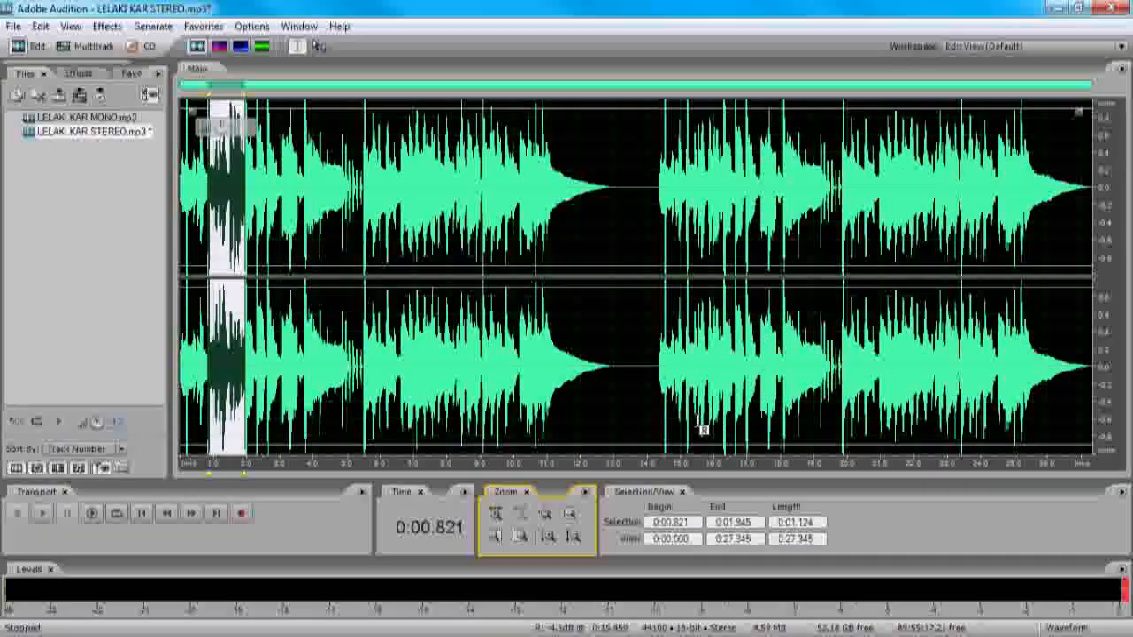
left_click(698, 364)
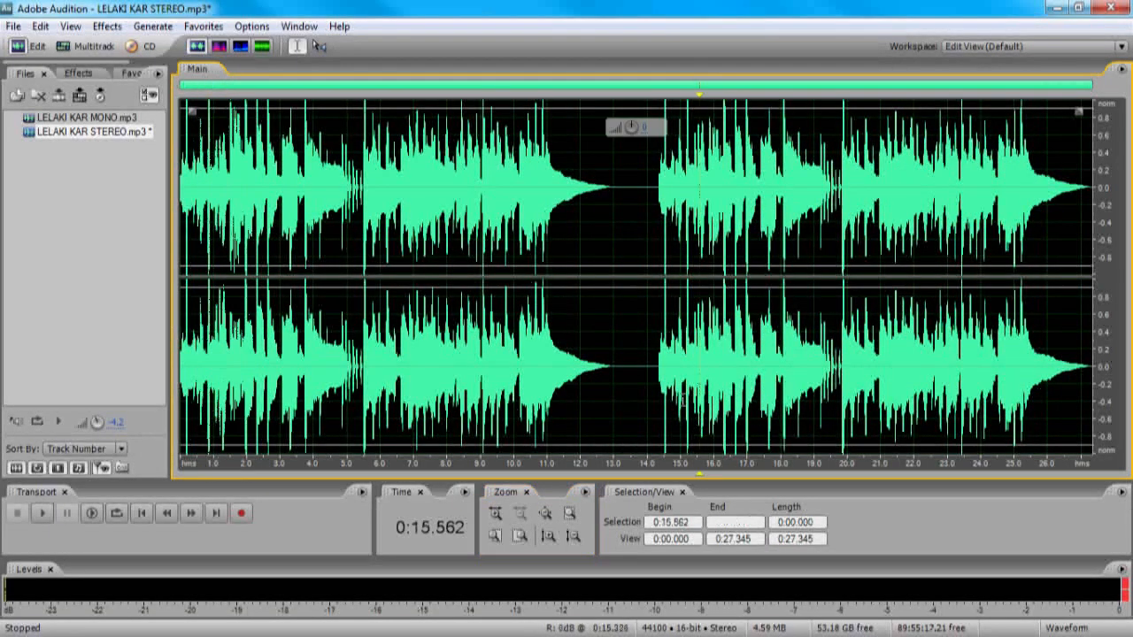
left_click(498, 513)
left_click(498, 514)
left_click_drag(588, 426, 857, 325)
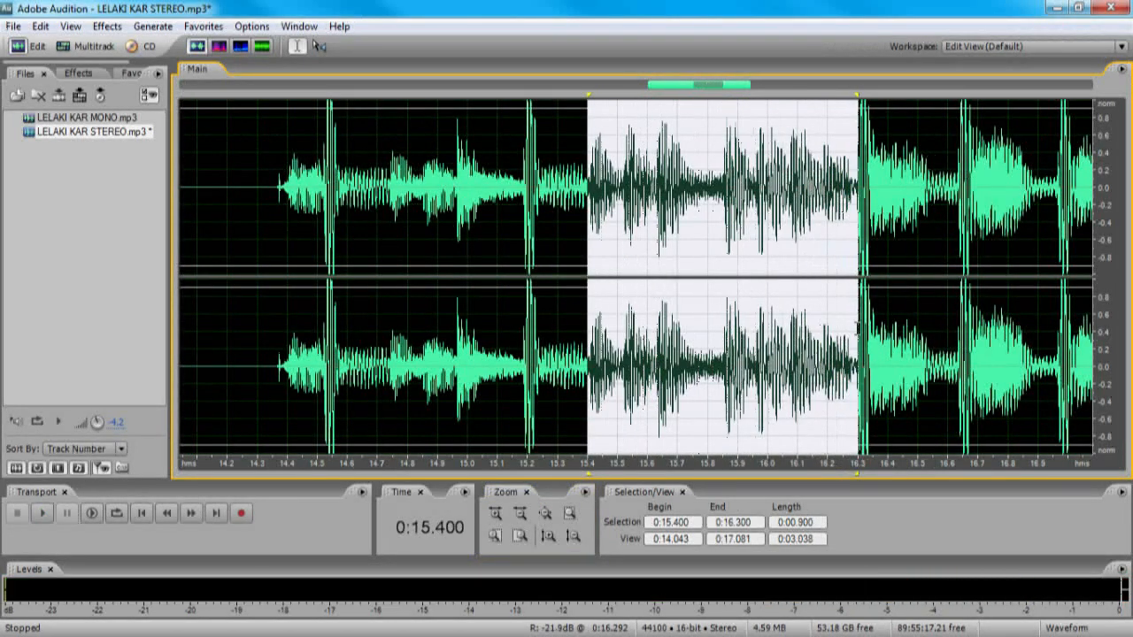
key("space")
key("space")
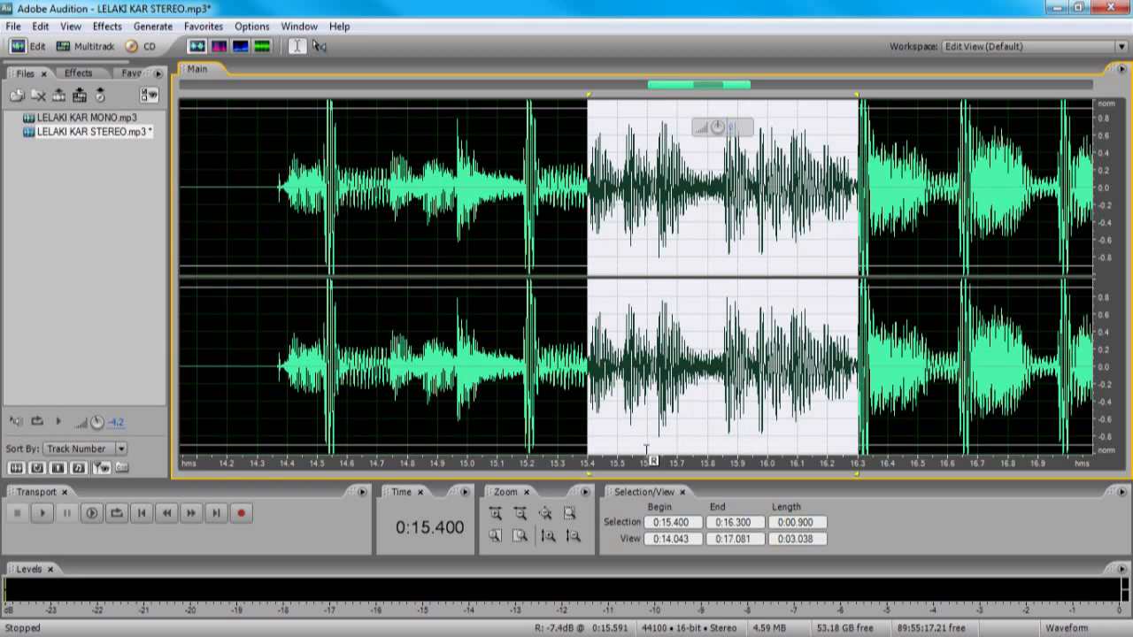
Step: Select the corresponding part of the first passage from 0:01.049 to 0:01.941 and play it
left_click(143, 514)
left_click(494, 356)
left_click_drag(495, 356, 763, 356)
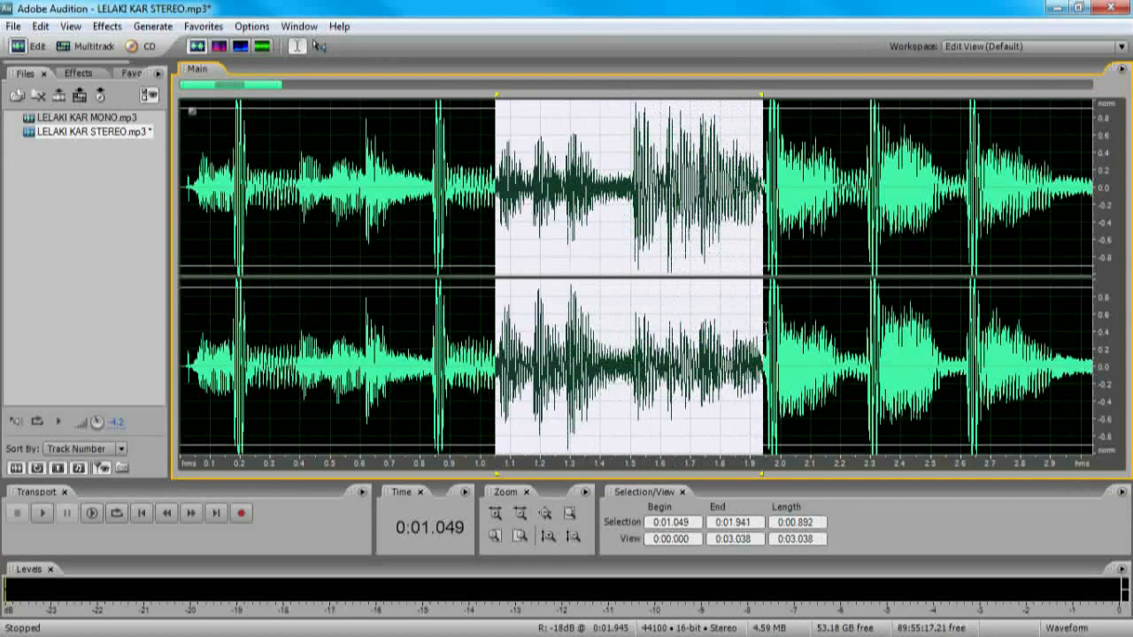
key("space")
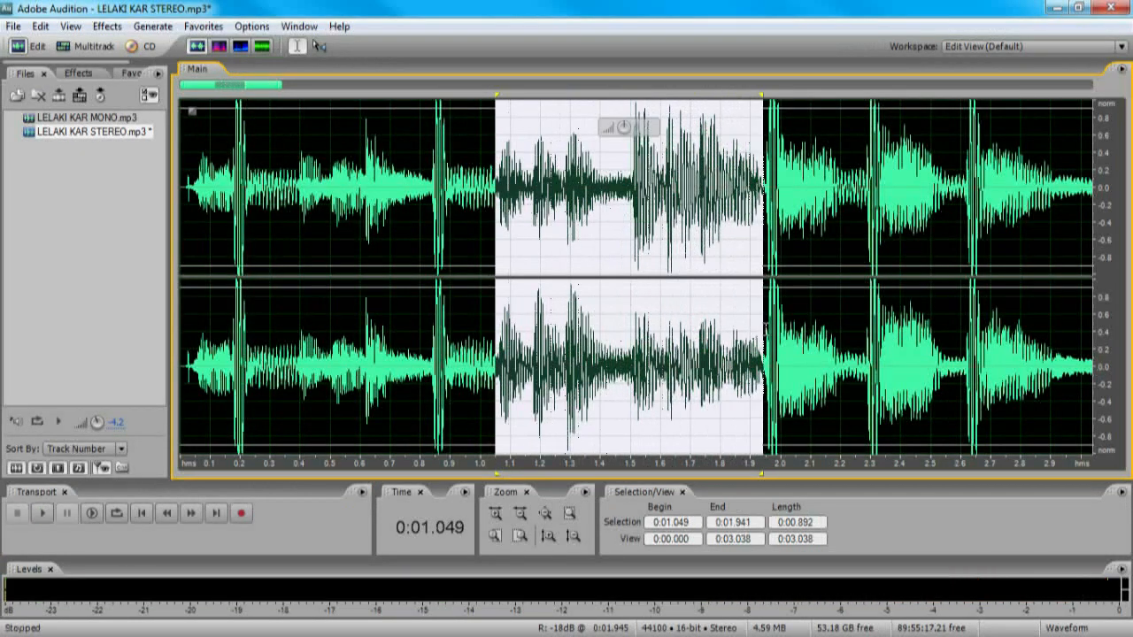
key("space")
Step: Clear the selection and play the whole stereo file from the start
left_click(167, 296)
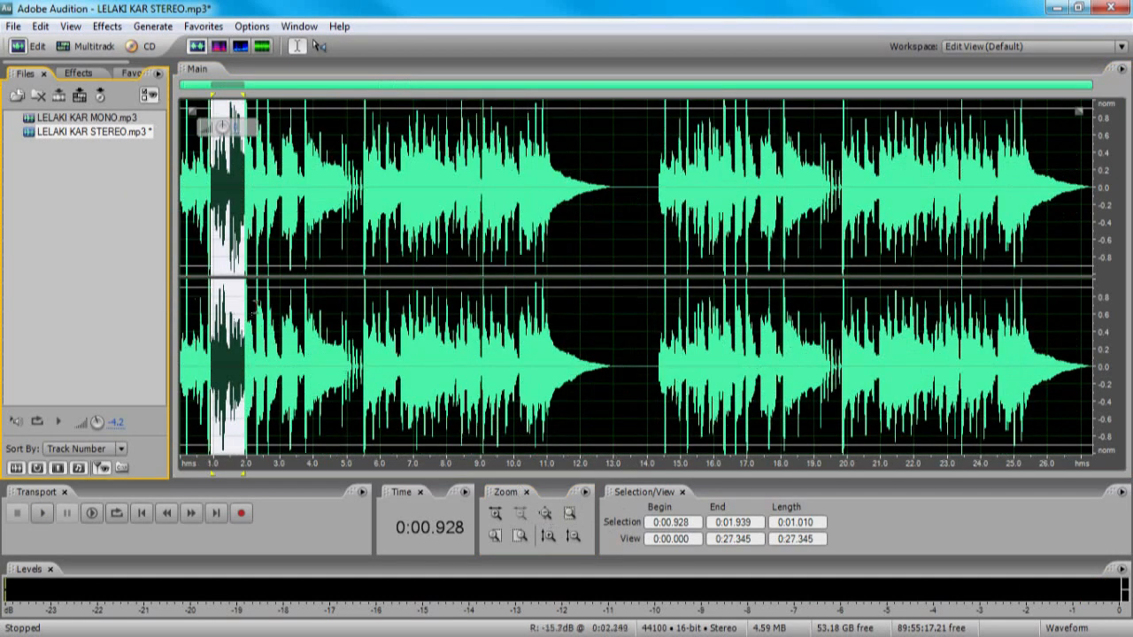
left_click(255, 307)
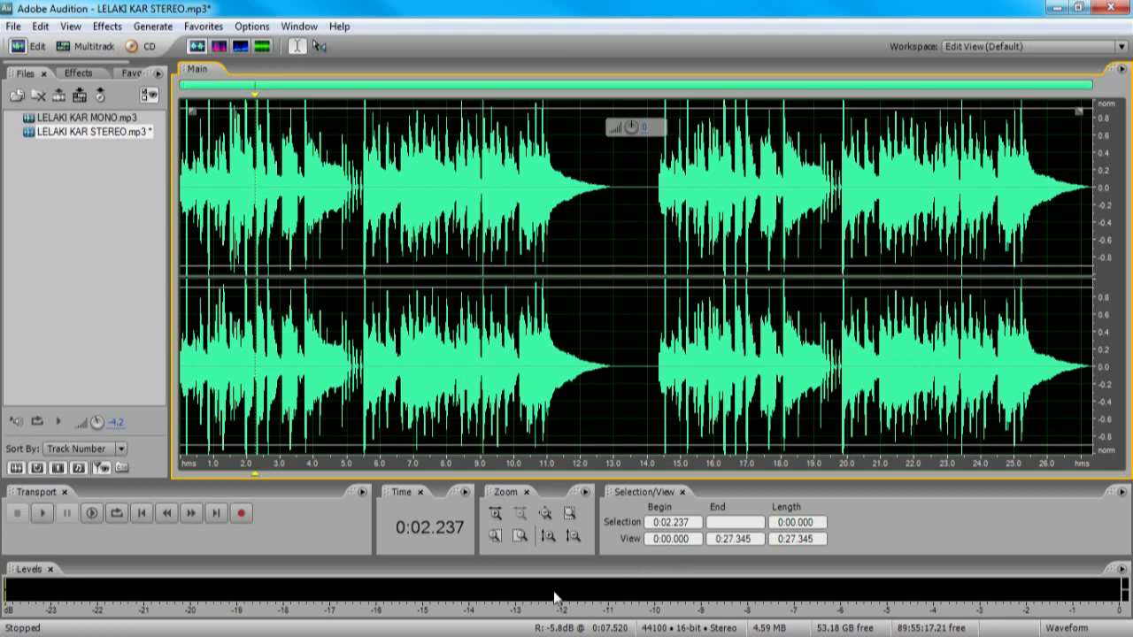
left_click(142, 514)
left_click(495, 514)
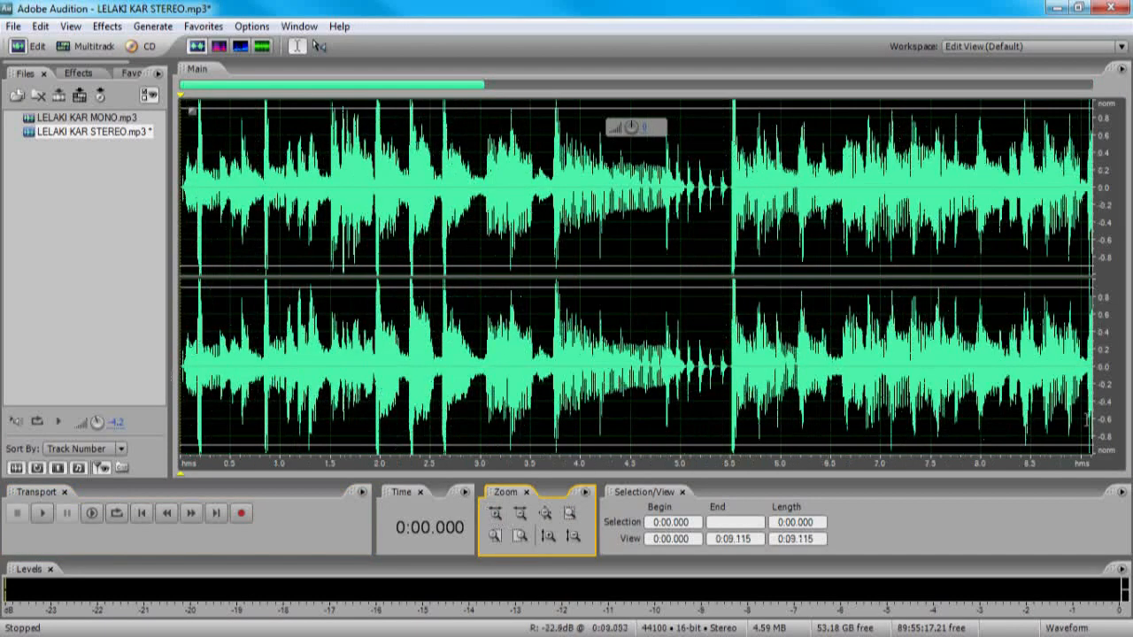
left_click(543, 518)
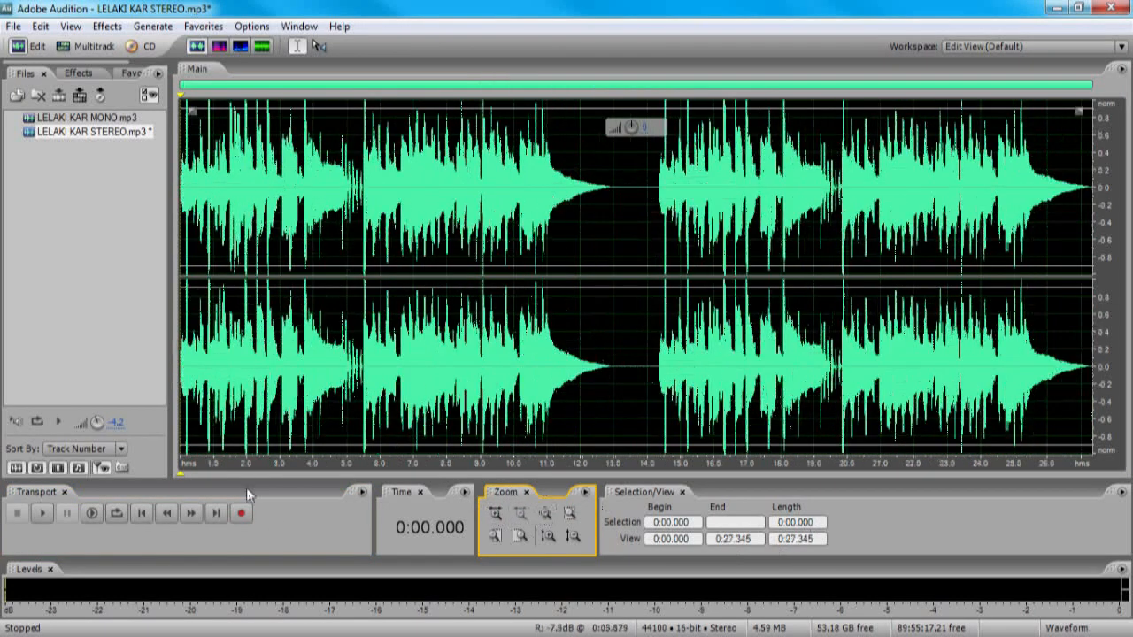
key("space")
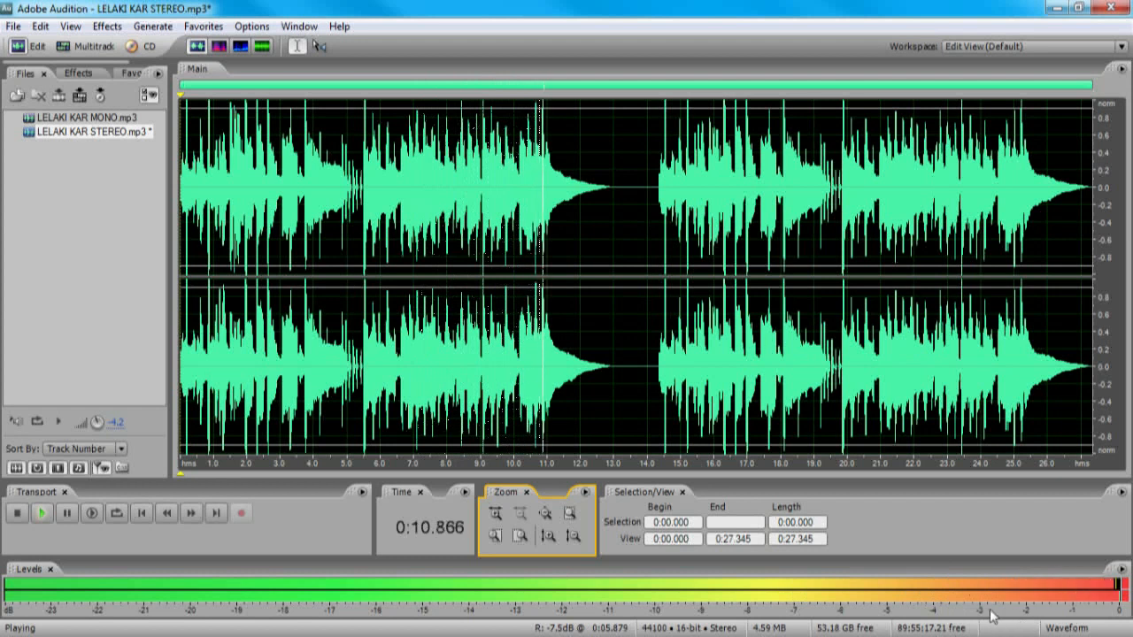
key("space")
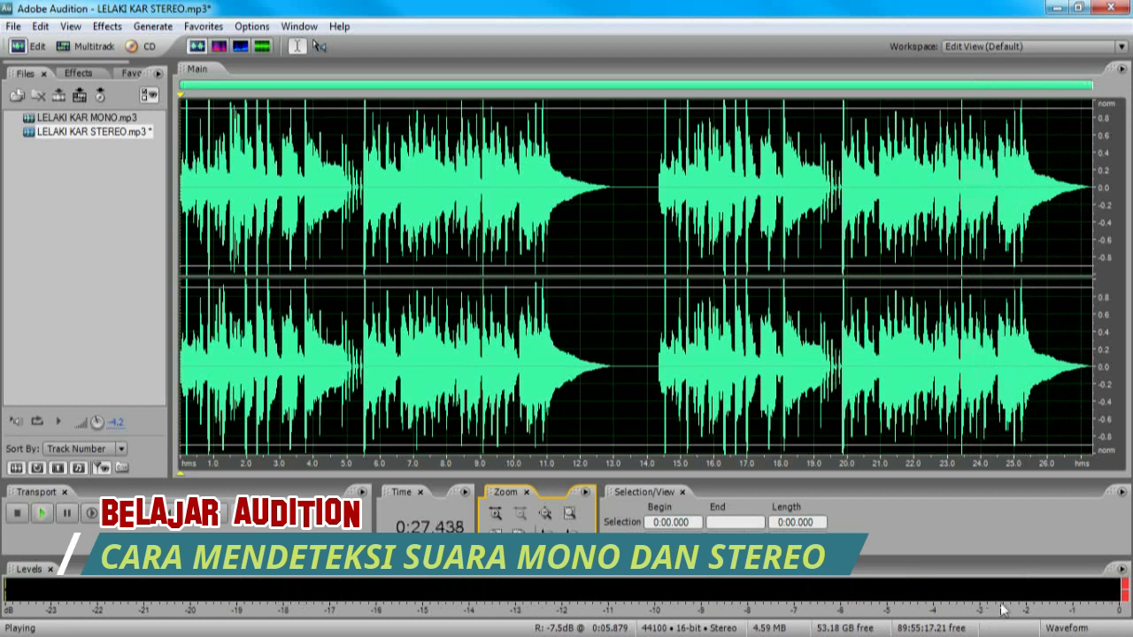
Step: Place the cursor at 0:14.000 and play the second passage to check both channel levels
left_click(651, 359)
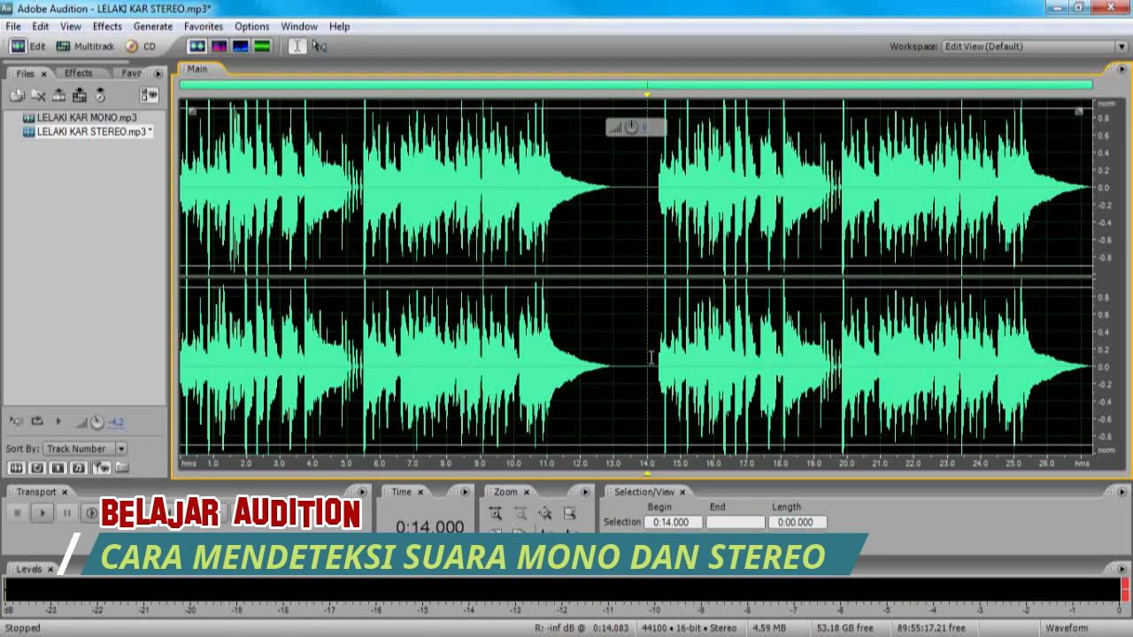
key("space")
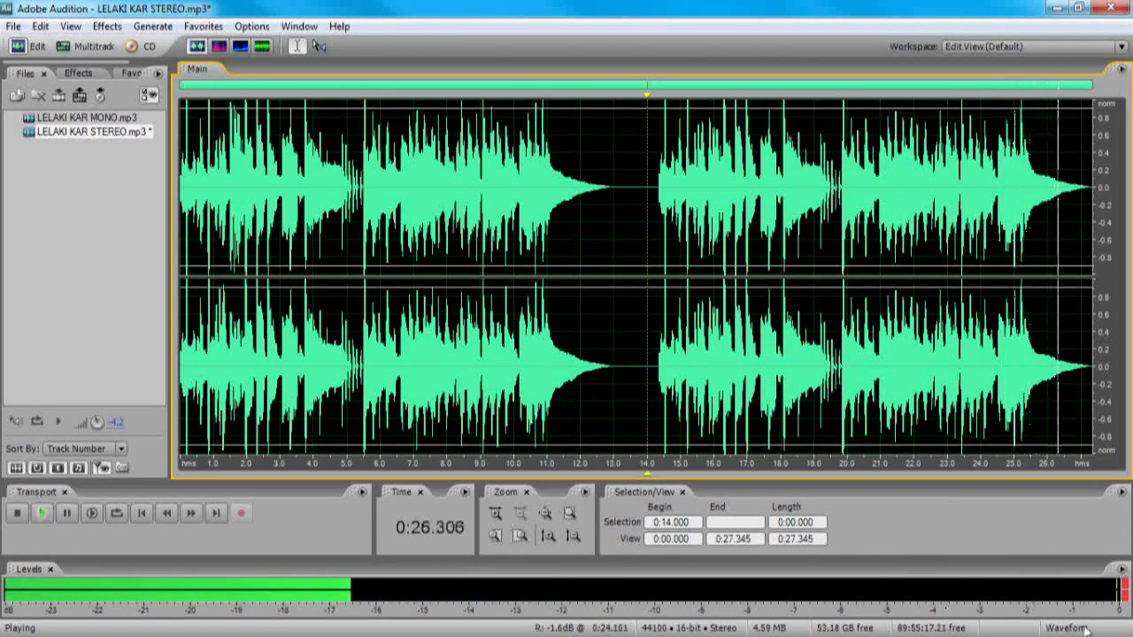
key("space")
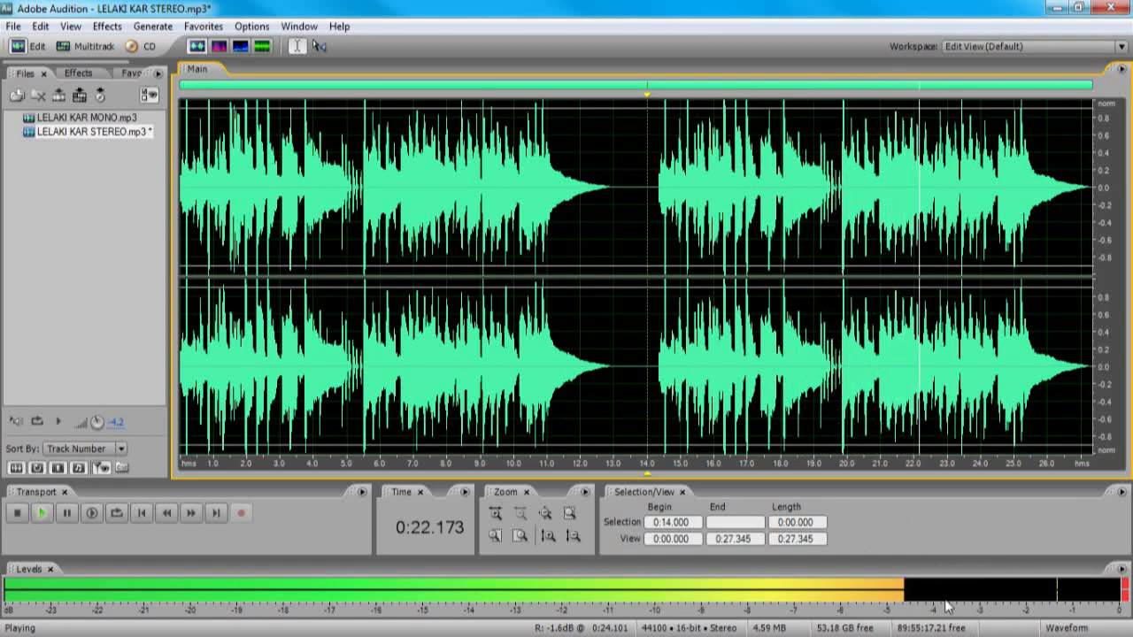
key("space")
Step: Play the first passage from near its beginning, then the second one from 0:16.506, to compare their channel levels
left_click(202, 348)
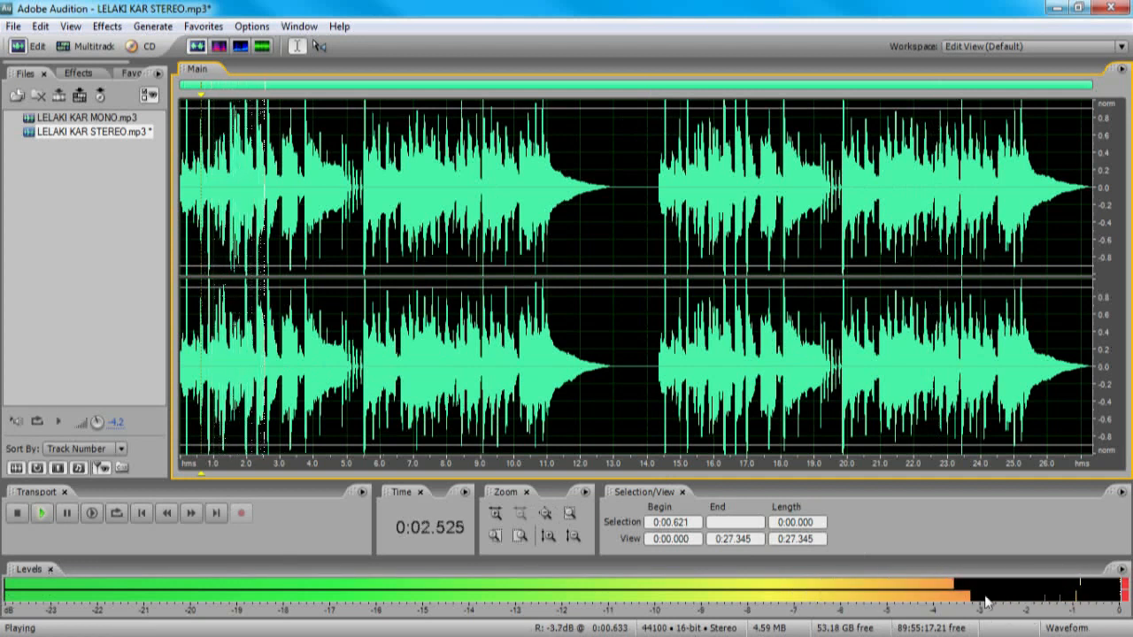
key("space")
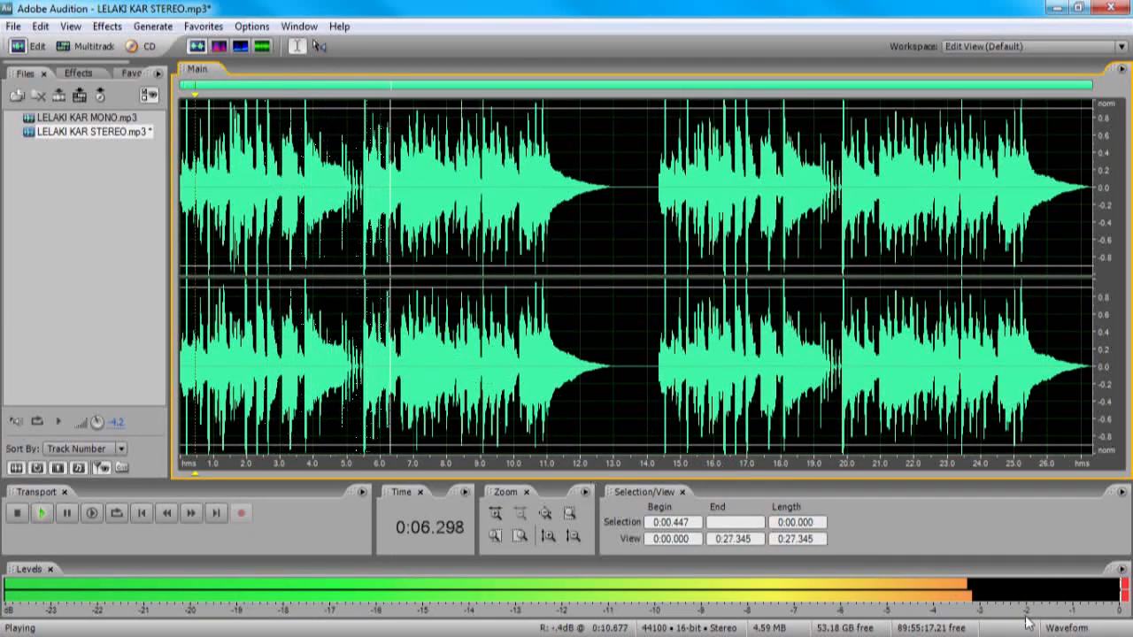
left_click(731, 317)
key("space")
key("space")
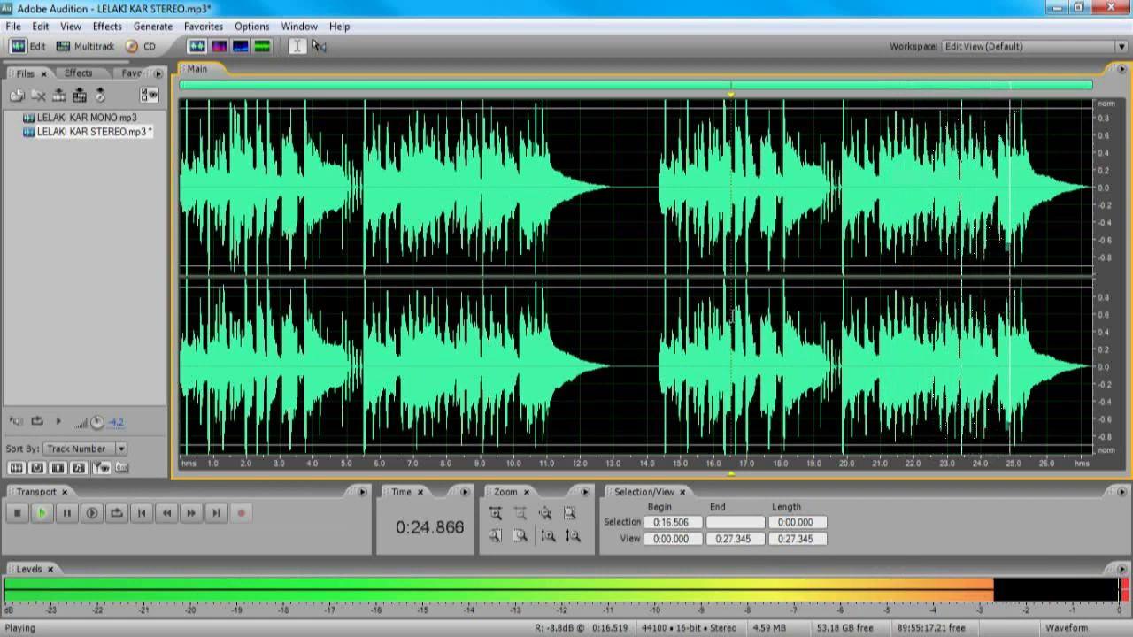
key("space")
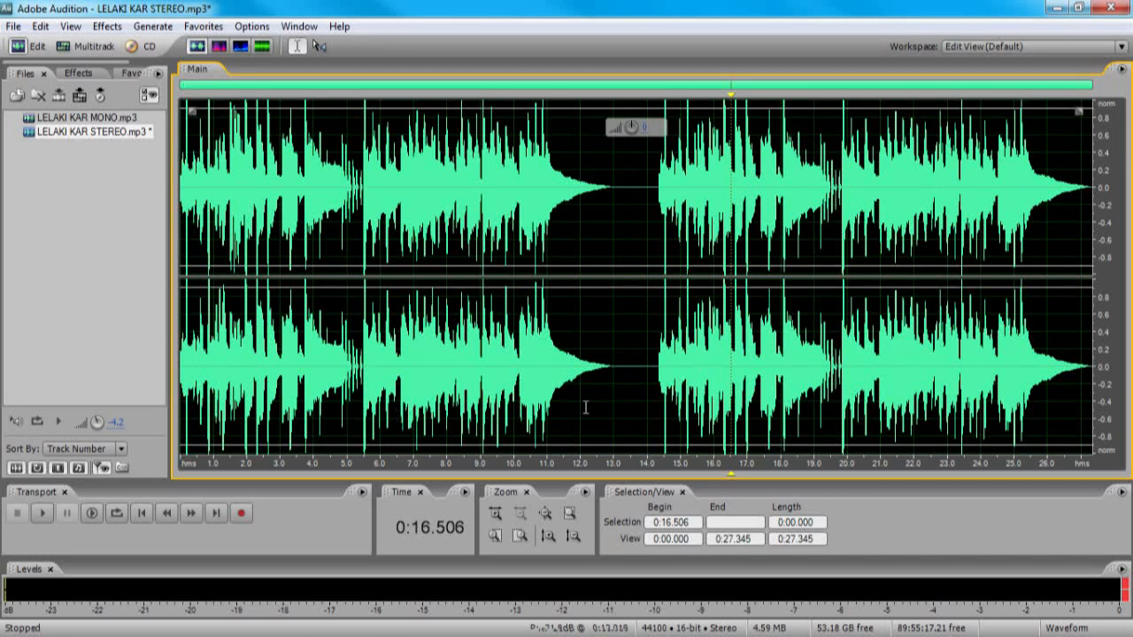
Step: Select 0:00.000 to 0:13.424, then 0:13.598 to the end, and place the cursor in the silent gap
left_click_drag(629, 359, 24, 372)
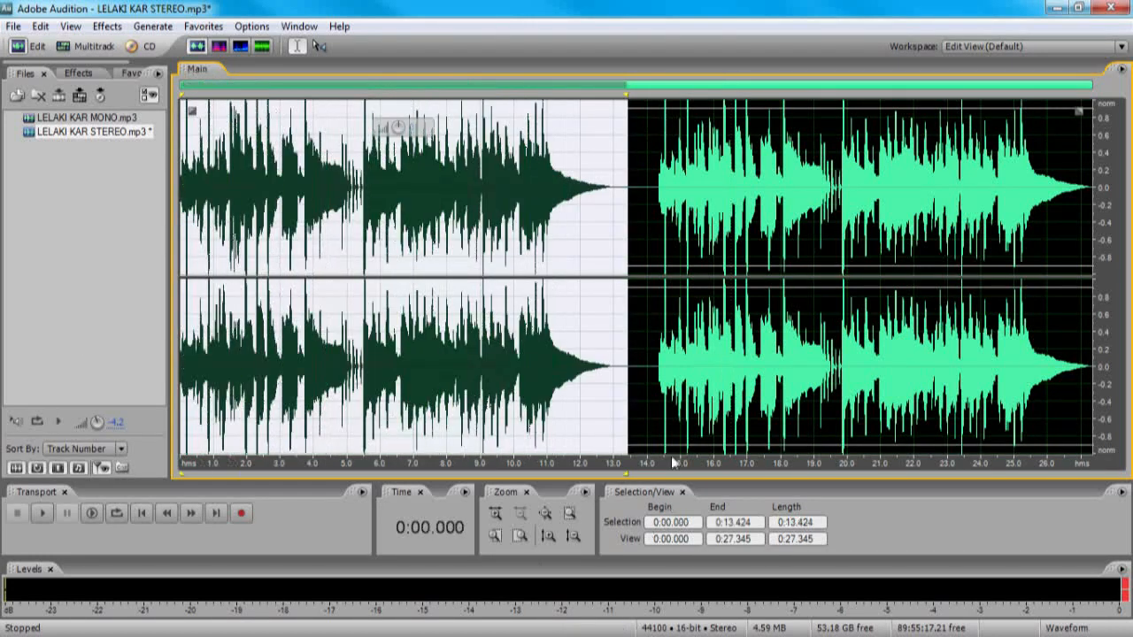
left_click_drag(634, 362, 1108, 363)
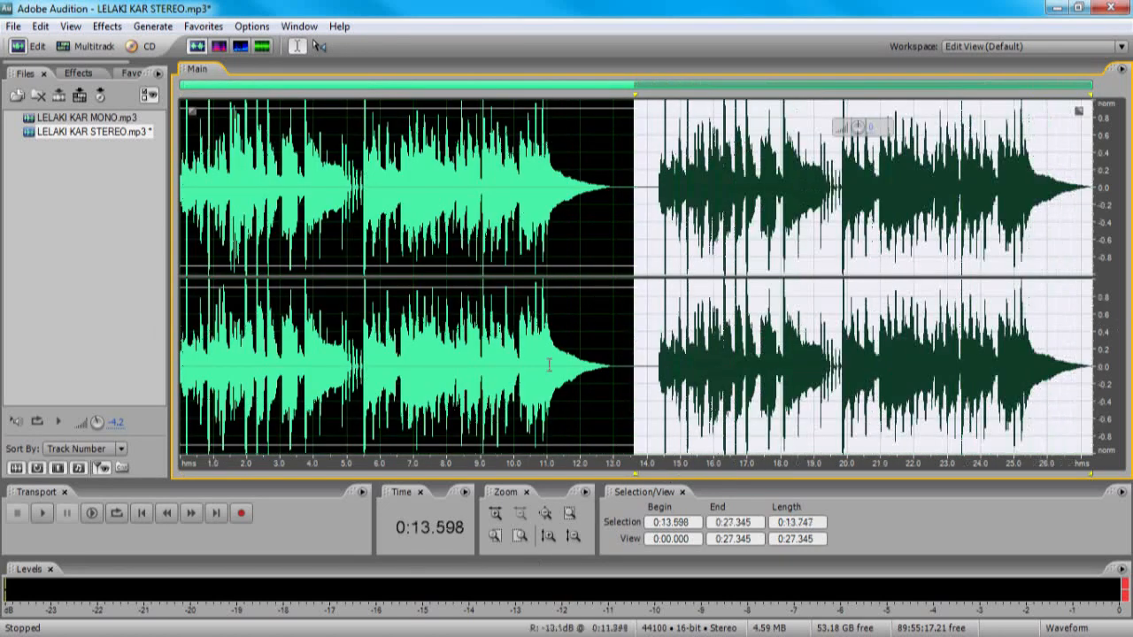
left_click(630, 378)
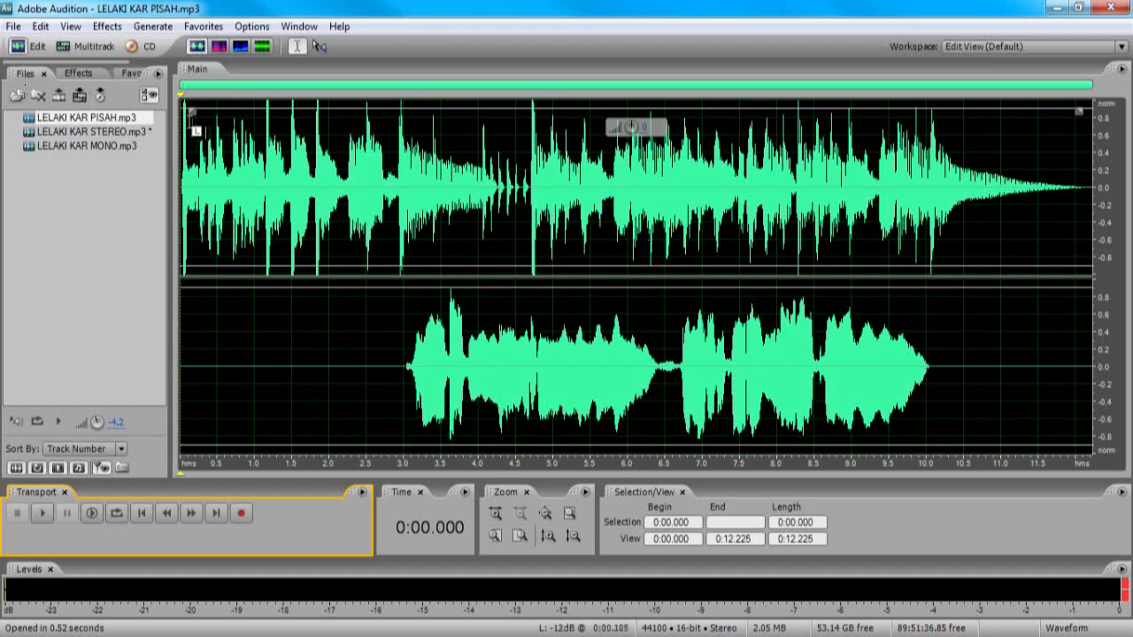
Step: Select the whole left channel, then the sounding part of the right channel, and place the cursor at 0:01.000
left_click_drag(189, 120, 1094, 124)
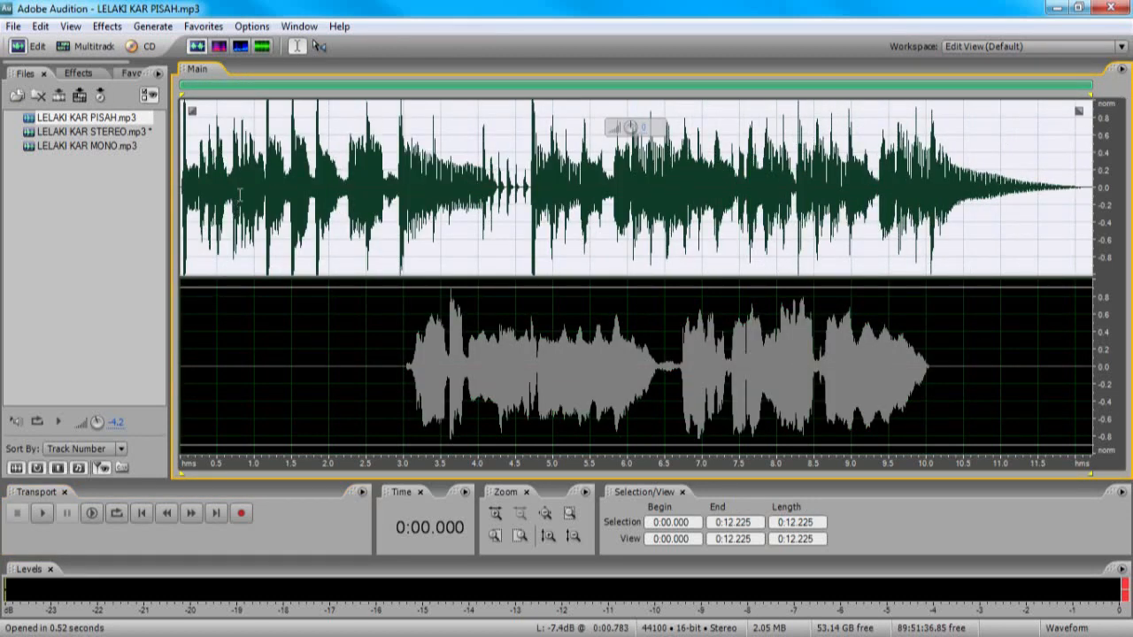
left_click_drag(400, 443, 945, 447)
left_click(253, 301)
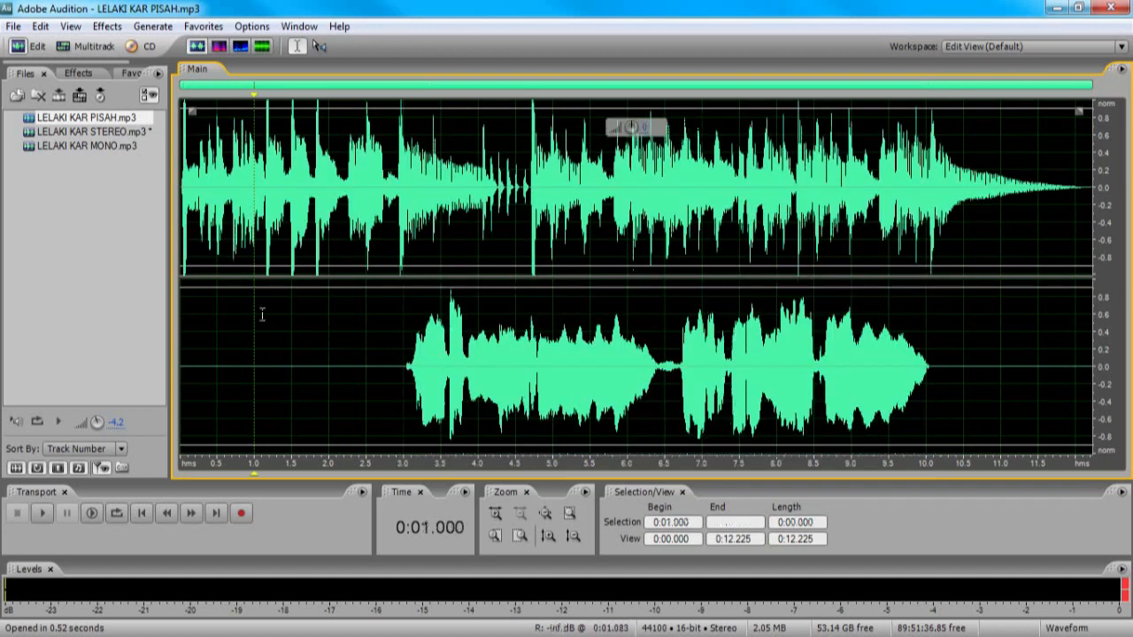
Step: Play LELAKI KAR PISAH.mp3 from the start to compare the left and right channel levels
left_click(141, 515)
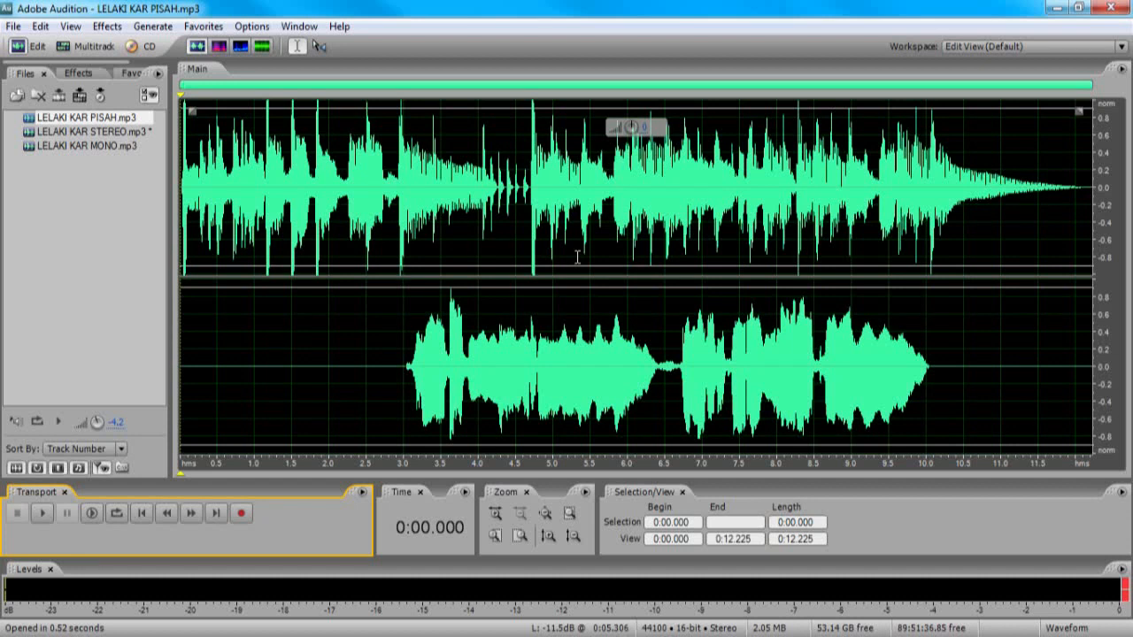
left_click(43, 513)
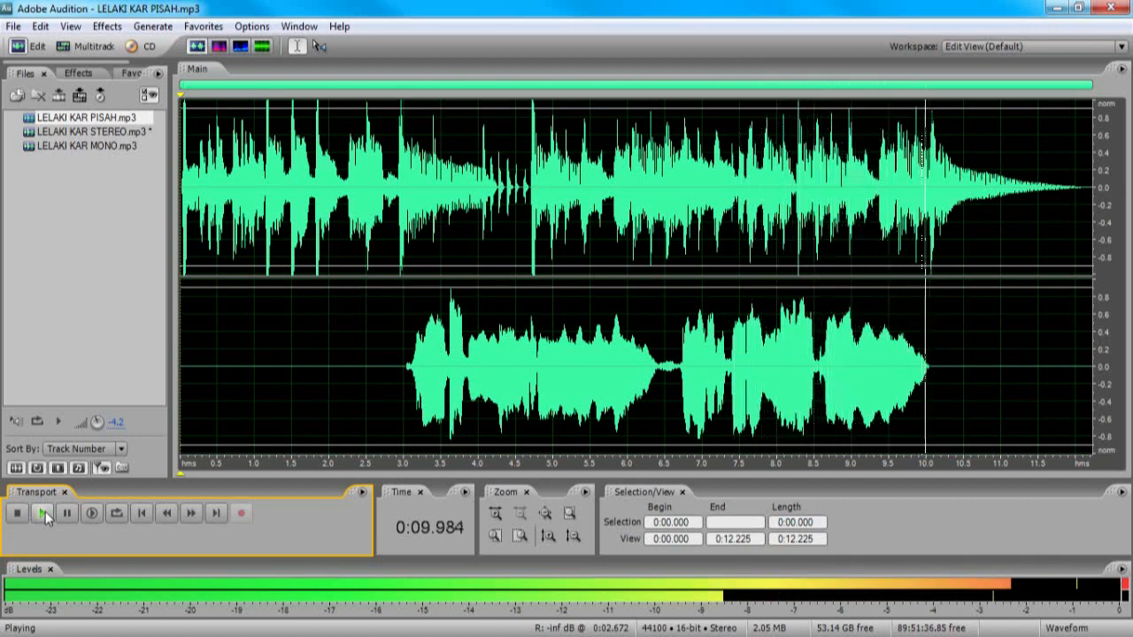
key("space")
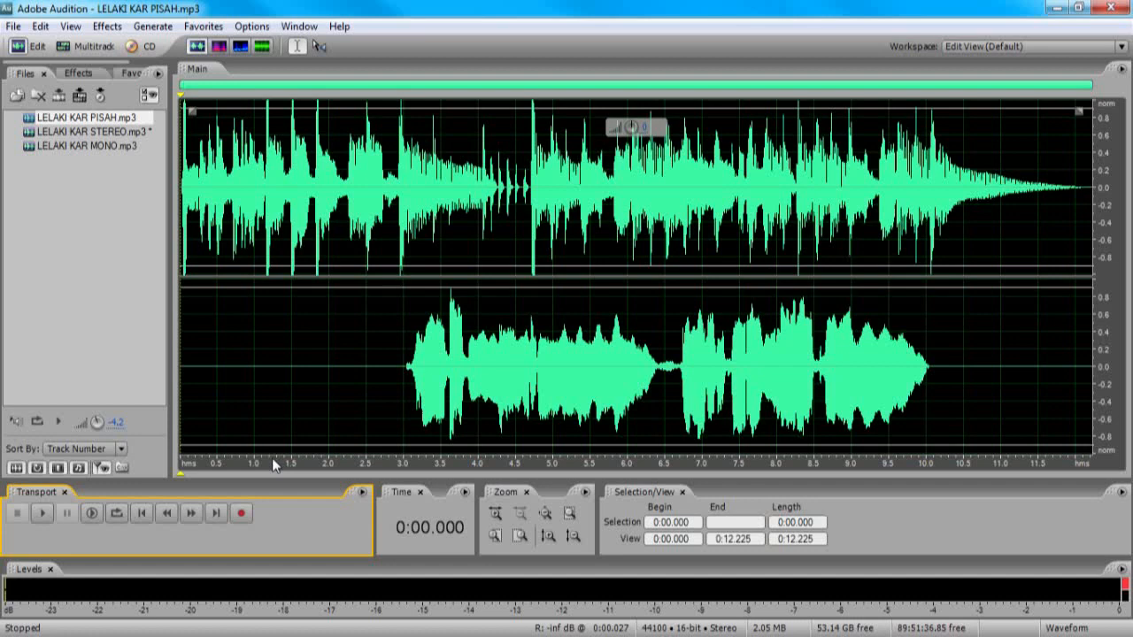
Step: Apply the Channel Mixer with the Average preset to blend both channels of LELAKI KAR PISAH.mp3 equally
left_click(103, 26)
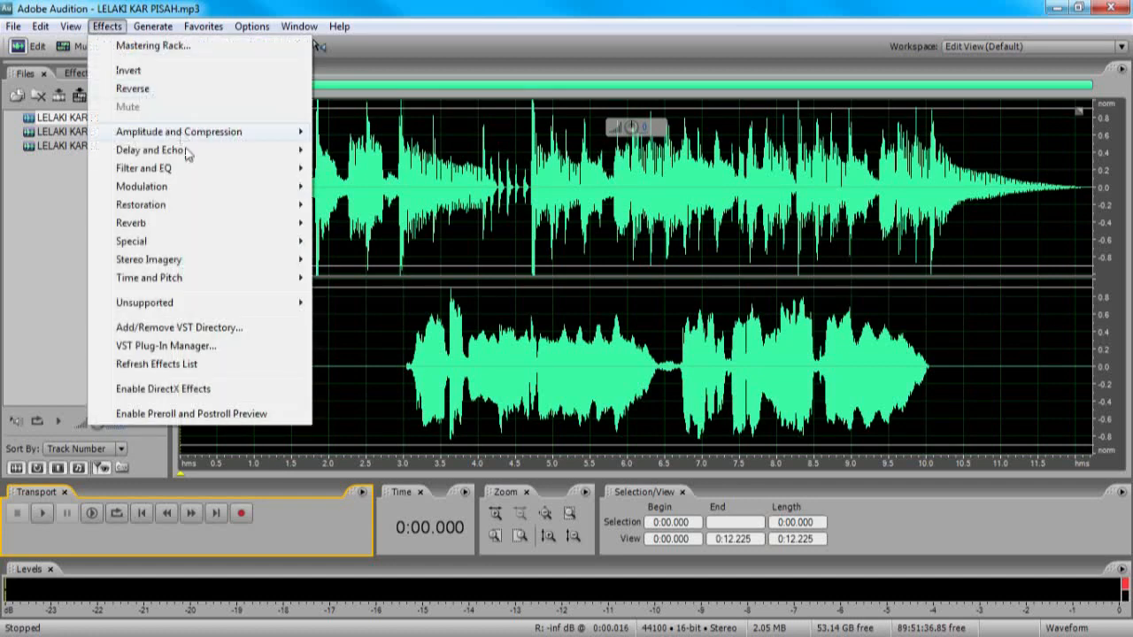
mouse_move(177, 260)
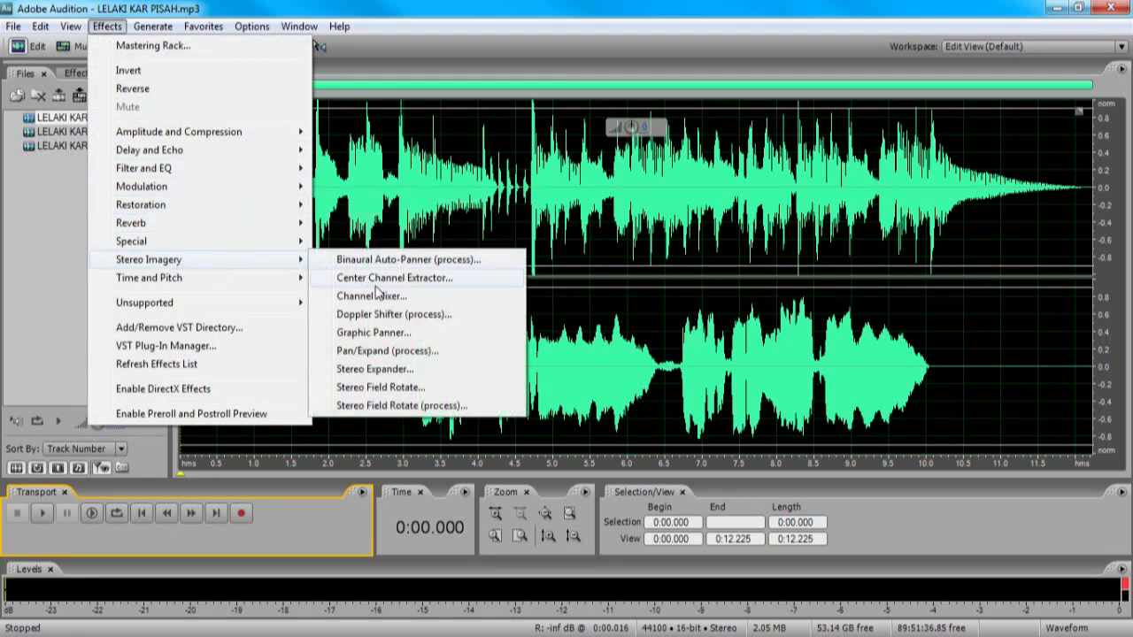
left_click(380, 296)
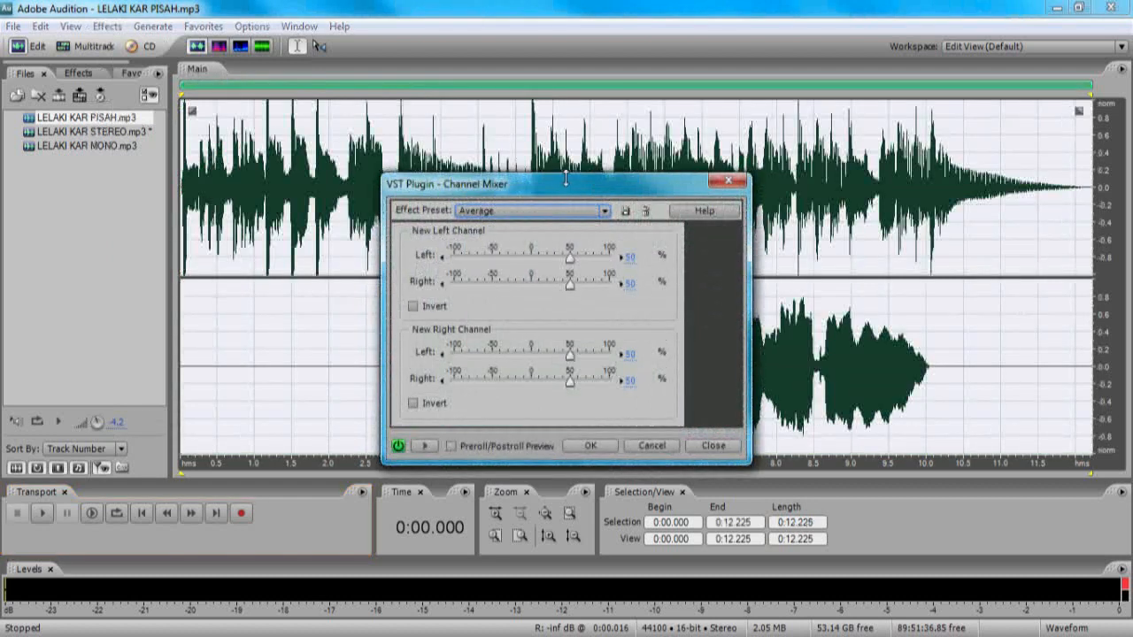
left_click_drag(564, 193, 209, 215)
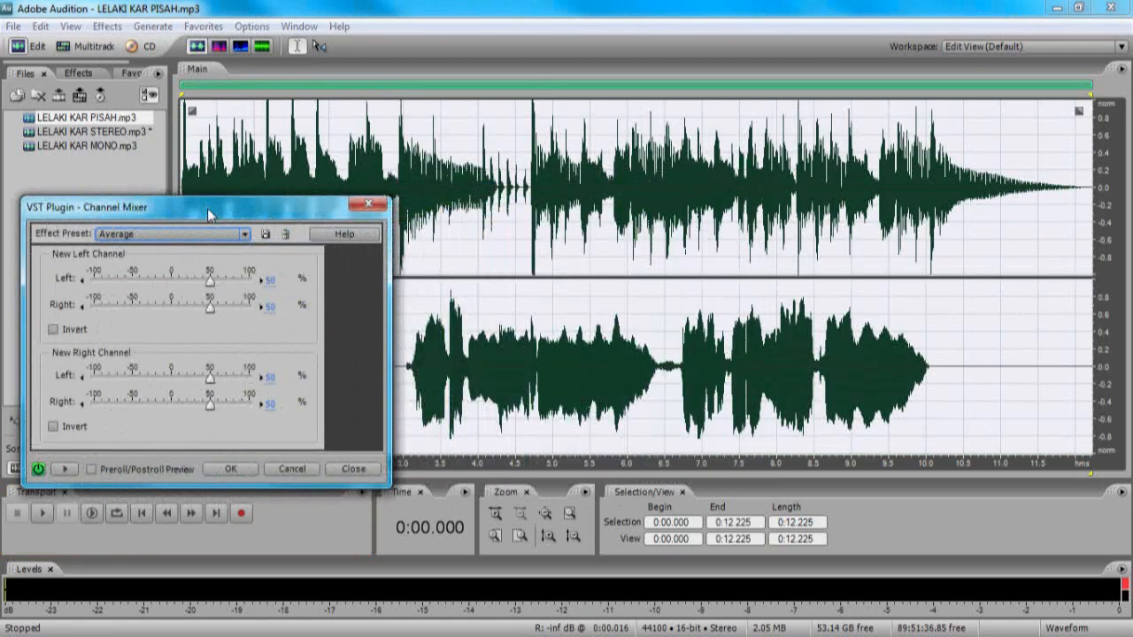
left_click(246, 235)
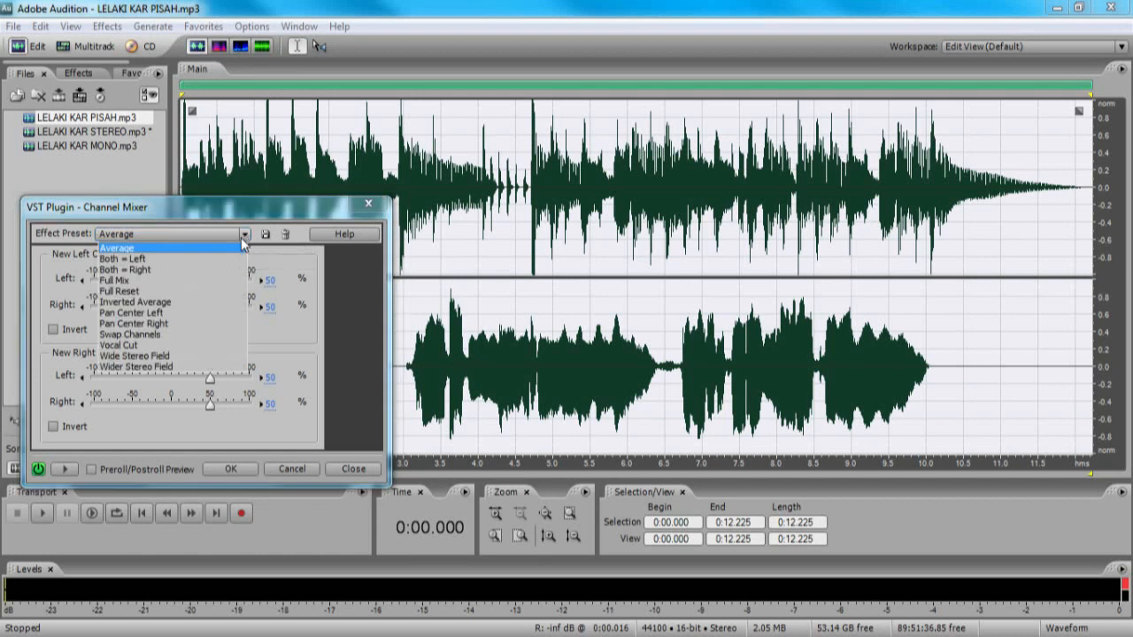
left_click(165, 280)
left_click(230, 470)
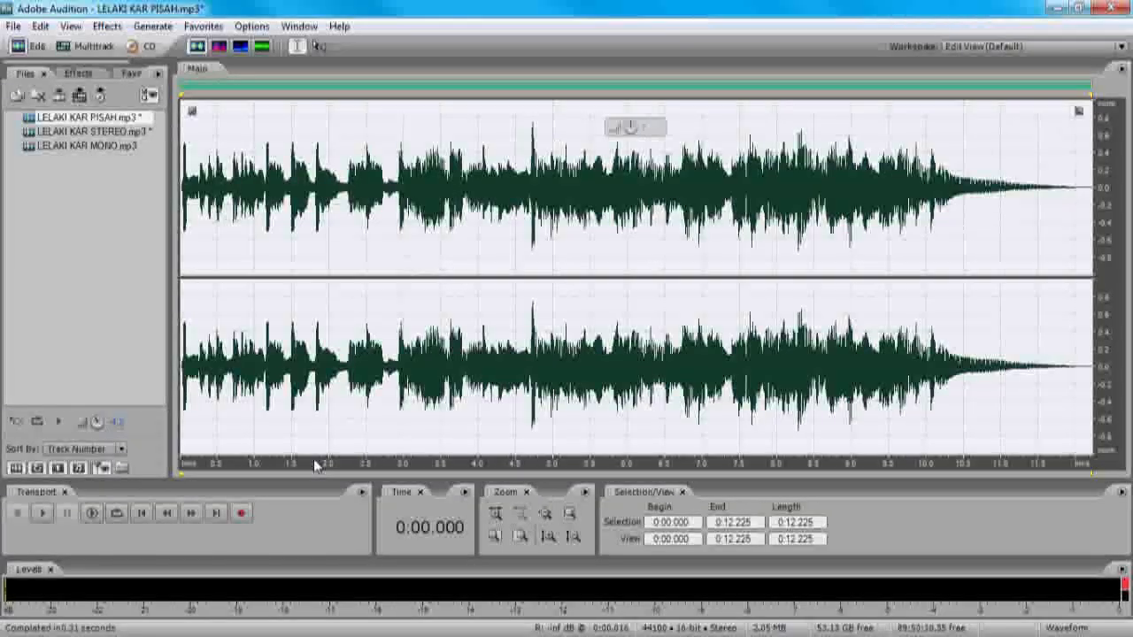
Step: Play the mixed recording with everything selected, stop it and clear the selection by placing the cursor at 0:01.844
key("space")
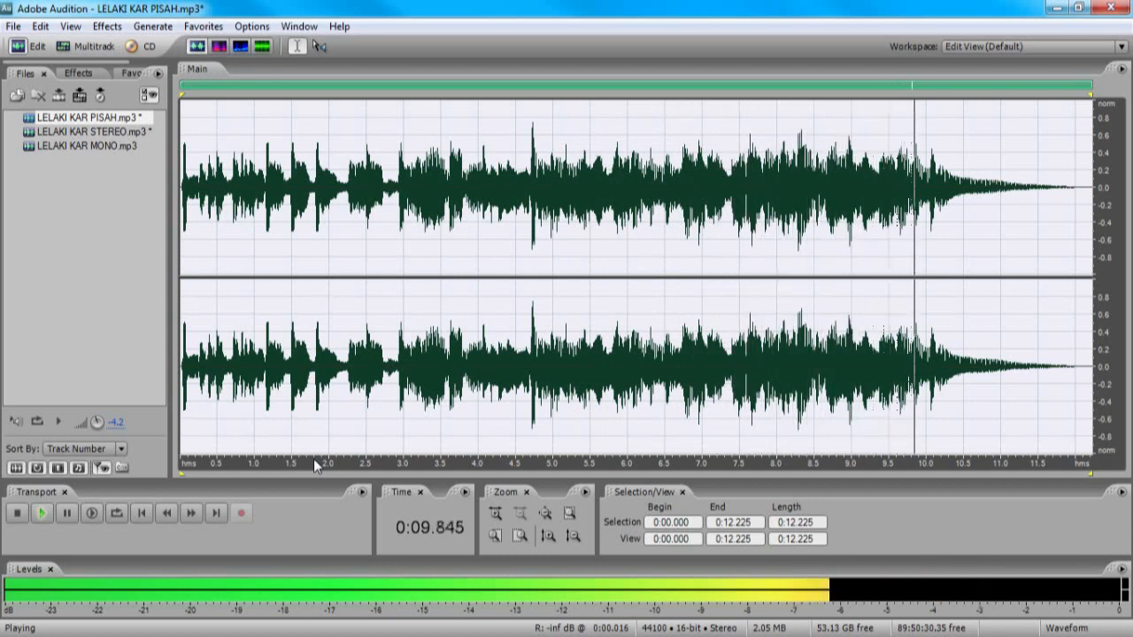
key("alt")
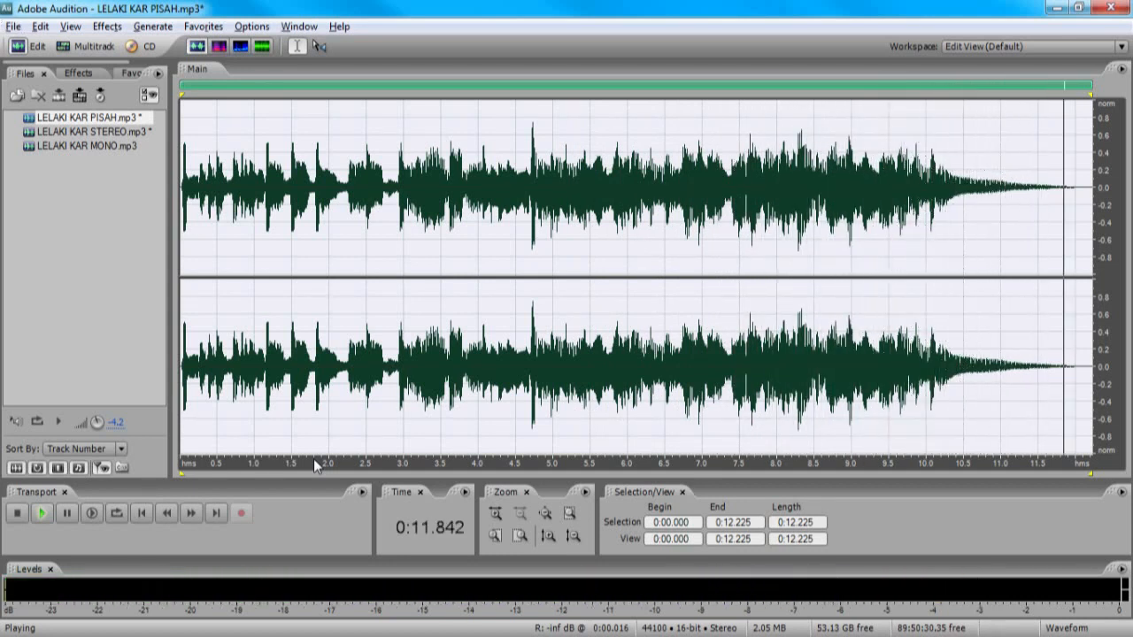
key("alt+space")
left_click(315, 459)
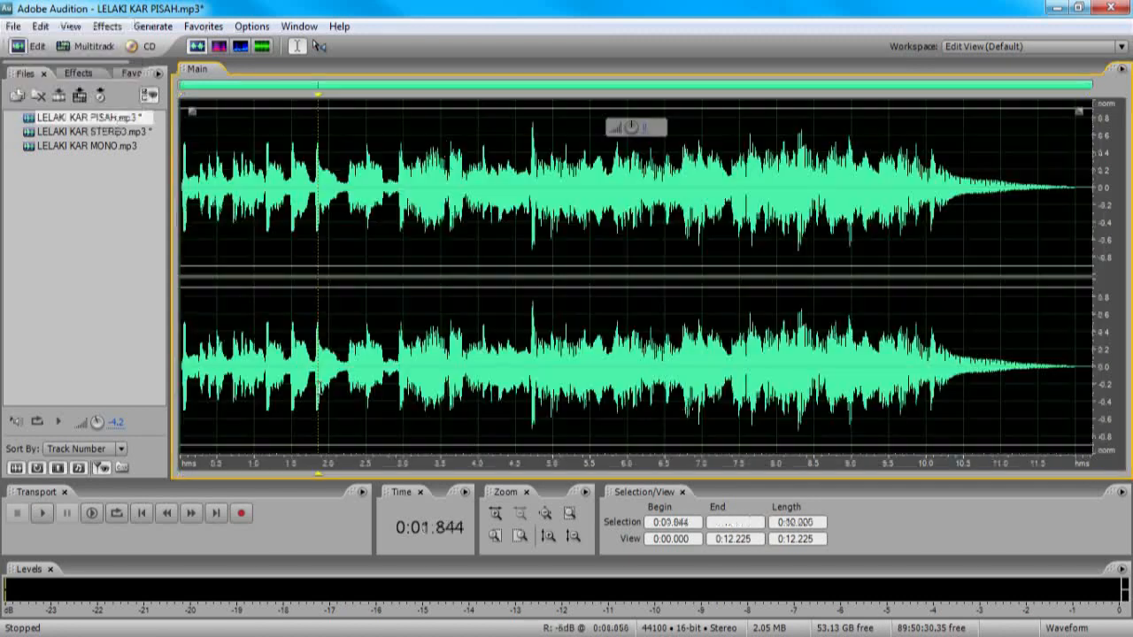
Step: Play the mixed recording again from the start, stop it and convert it into a new mono file
left_click(142, 513)
key("space")
key("space")
key("space")
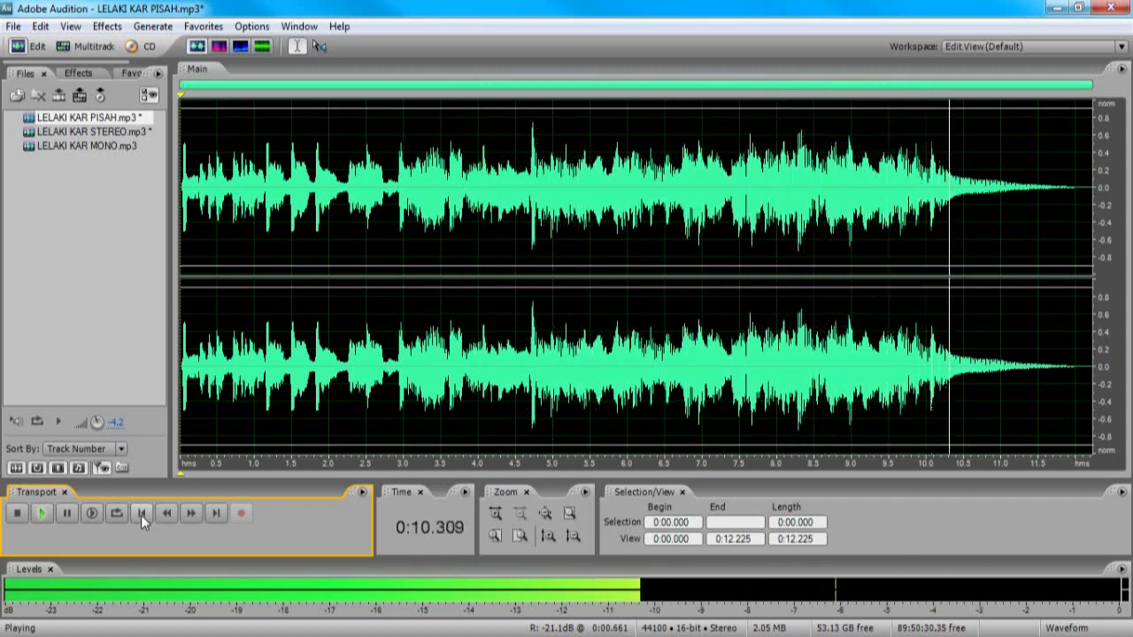
key("space")
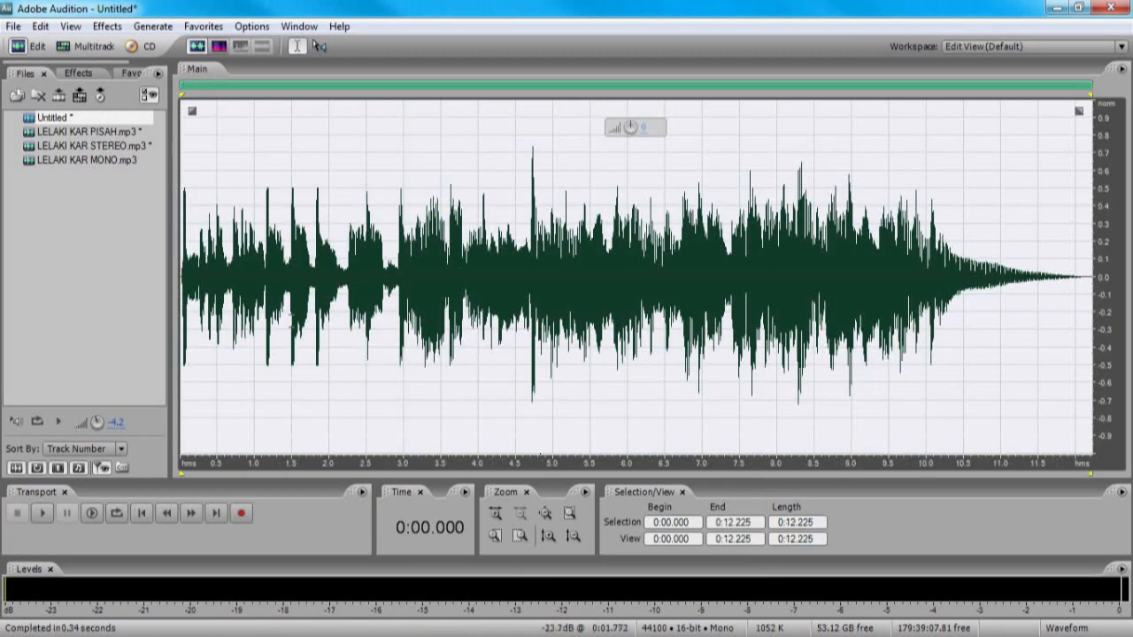
Step: Play the new untitled mono file from the start to check its single level meter
left_click(143, 515)
key("space")
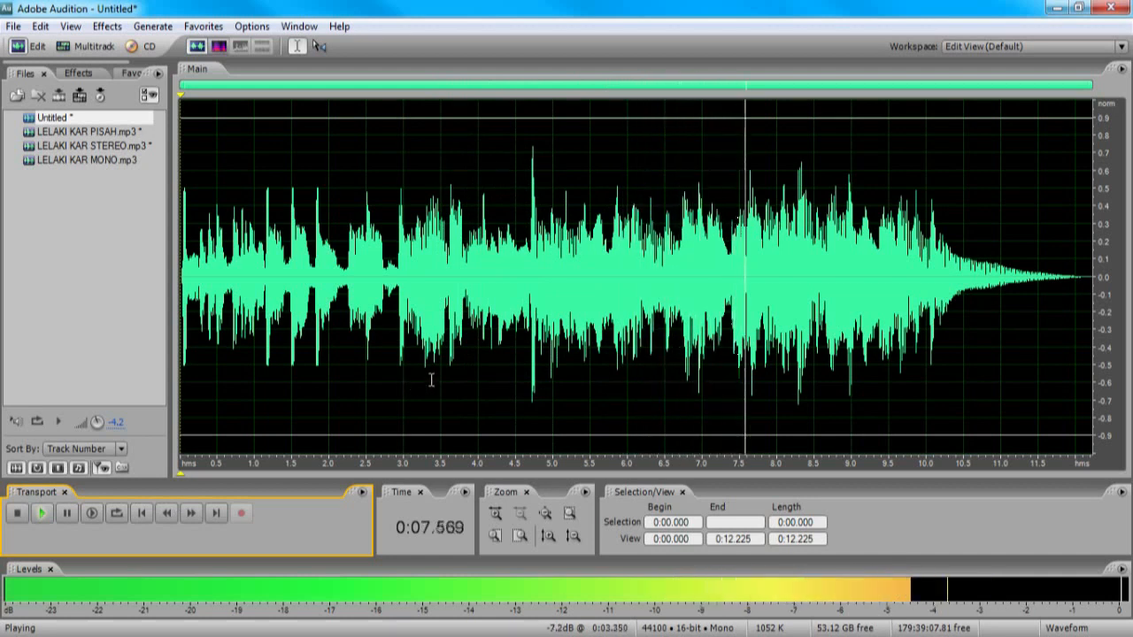
key("space")
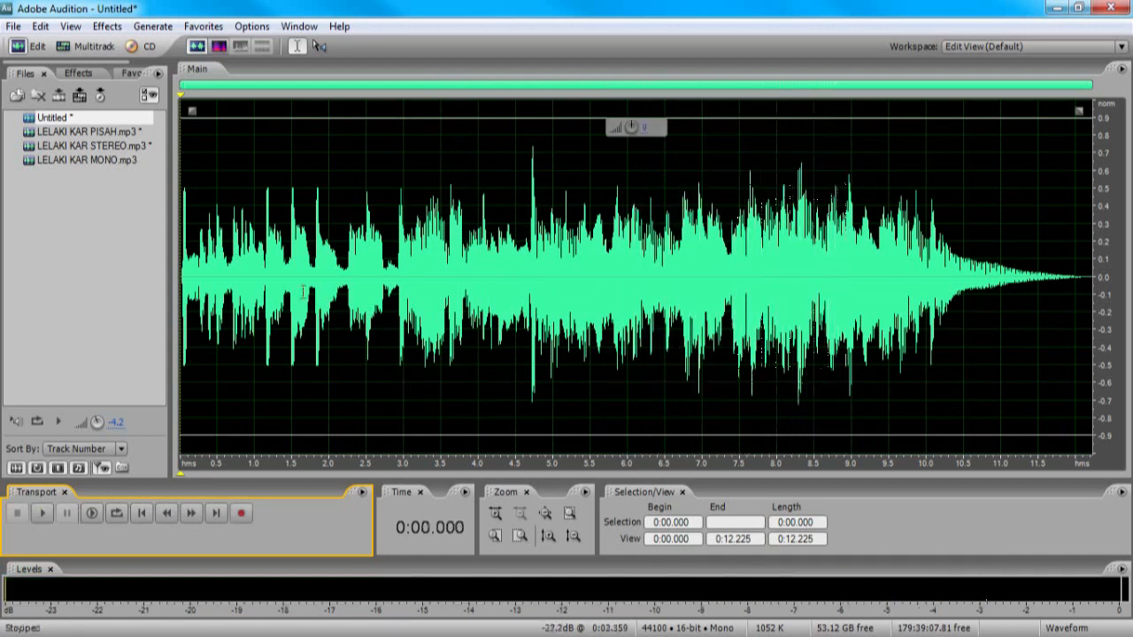
Step: Open LELAKI KAR PISAH.mp3 again and briefly play its mixed stereo version
double_click(65, 133)
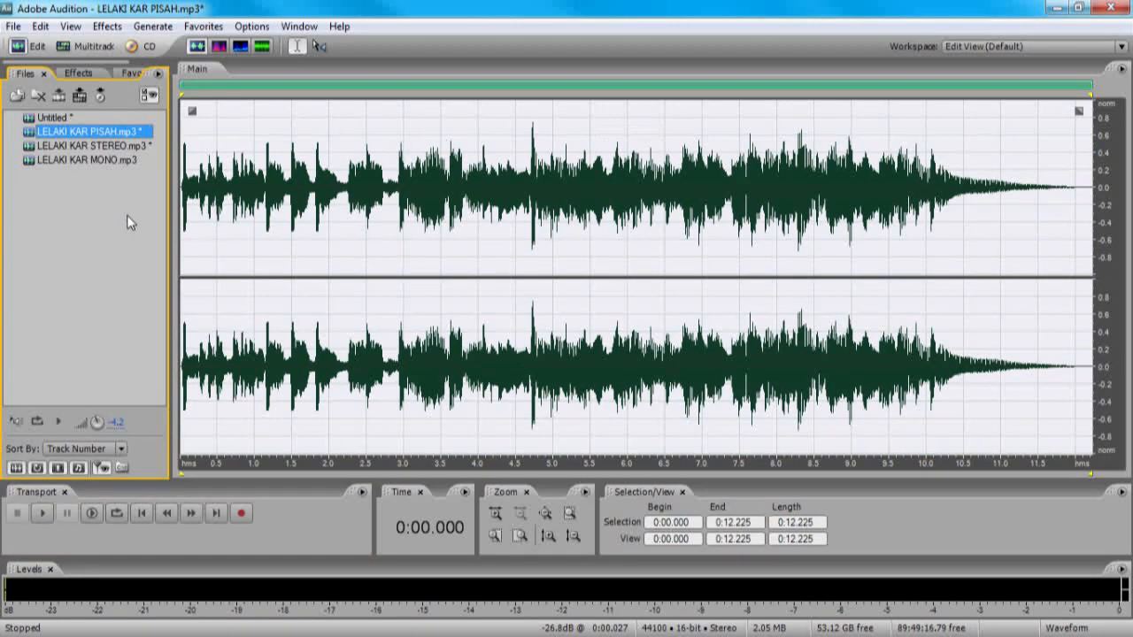
key("space")
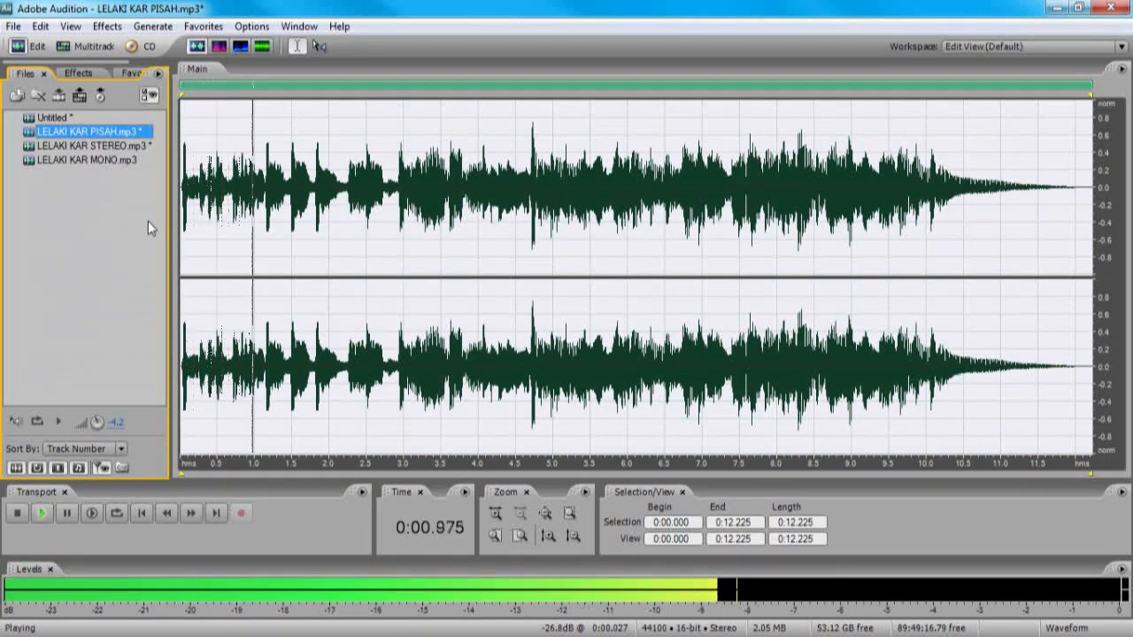
key("space")
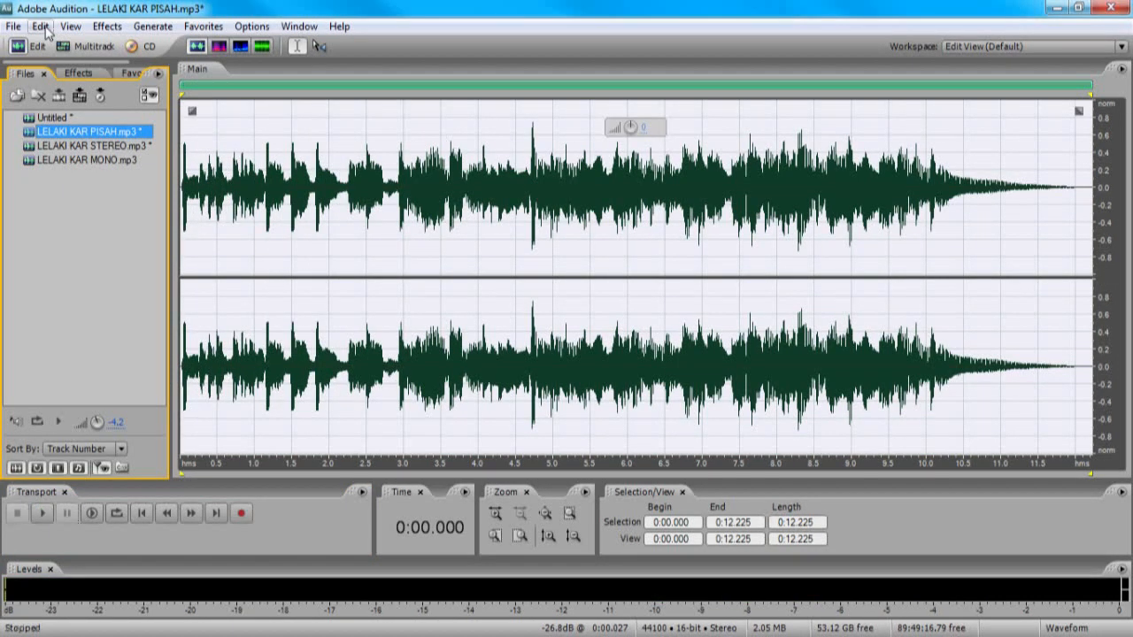
Step: Undo the channel mix in LELAKI KAR PISAH.mp3 and play its separate channels from 0:02.189
left_click(42, 26)
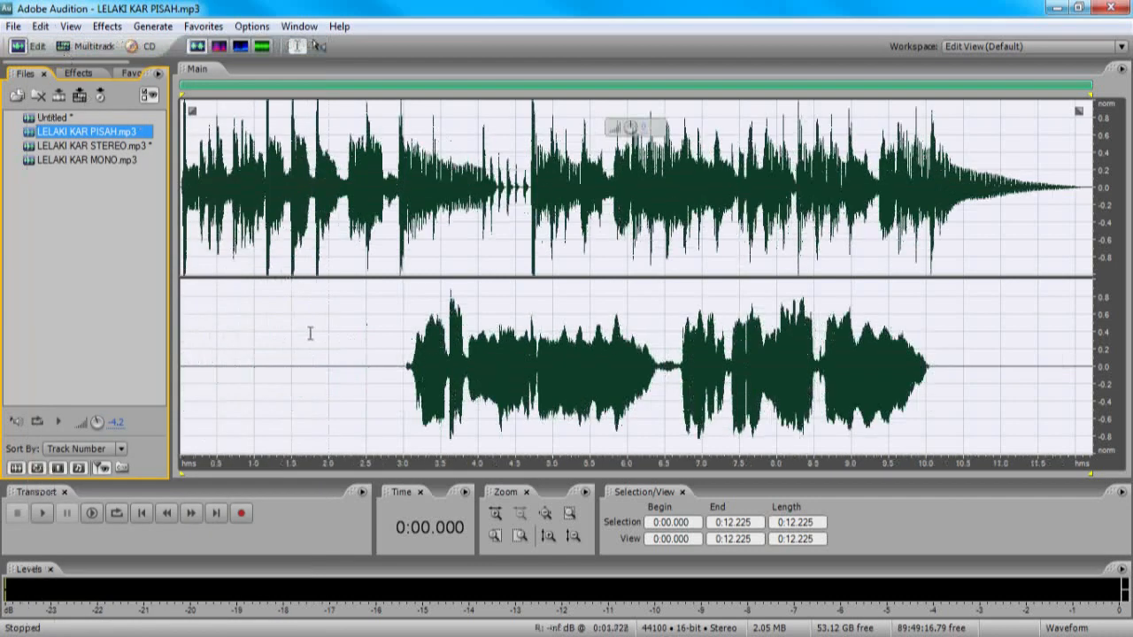
left_click(346, 392)
key("space")
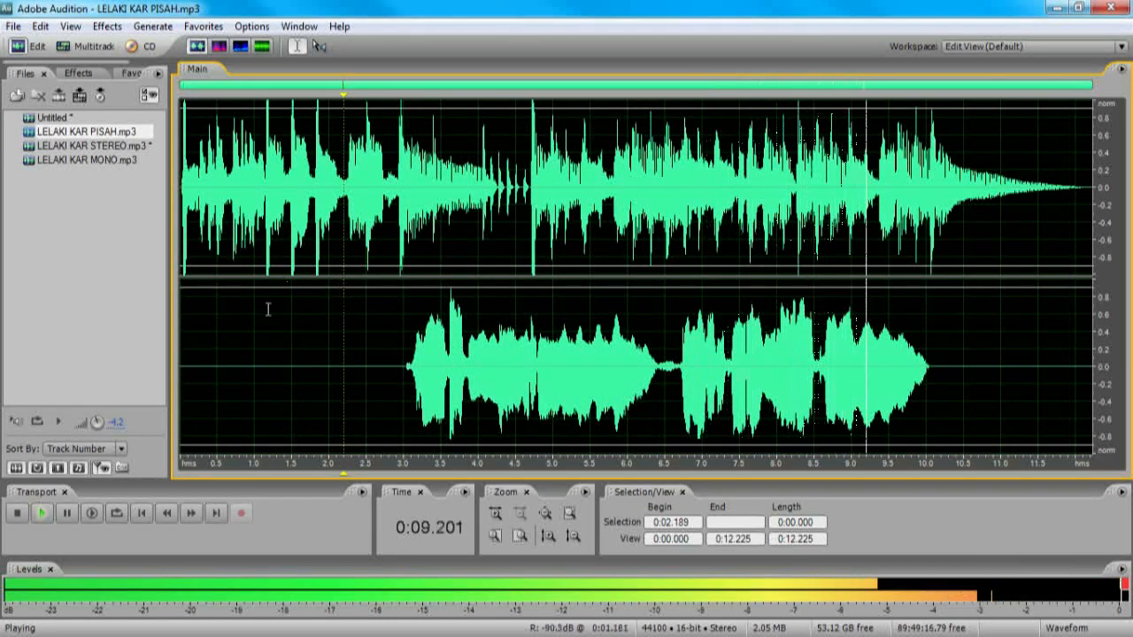
key("space")
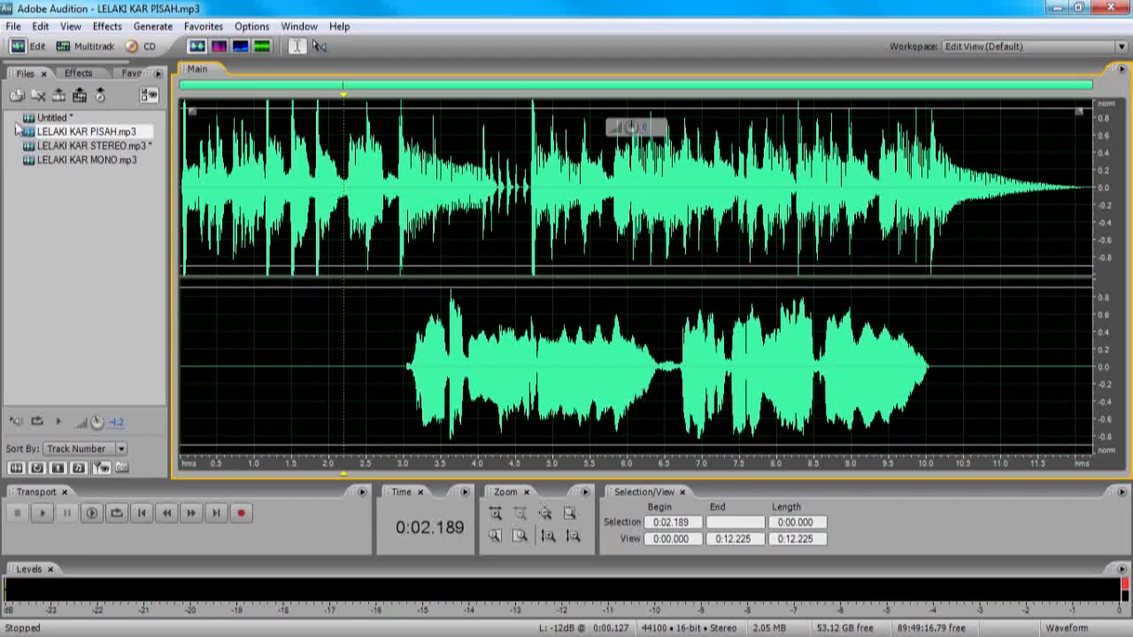